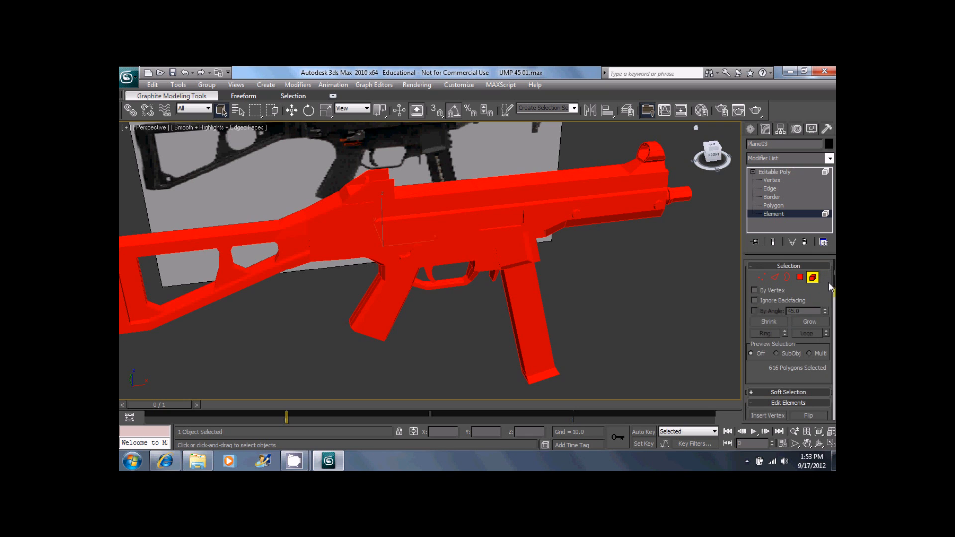
Clear all smoothing groups from every polygon of the gun mesh
drag(834, 288, 834, 362)
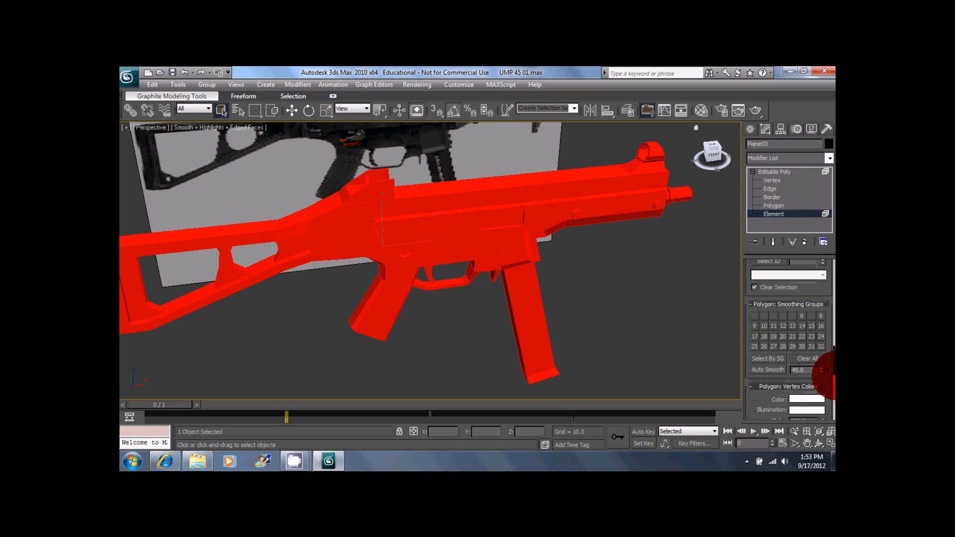
click(809, 363)
click(515, 168)
Select the barrel polygons in front of and behind the collar and assign them smoothing group 1
scroll(578, 243, up, 3)
middle_drag(578, 243, 427, 264)
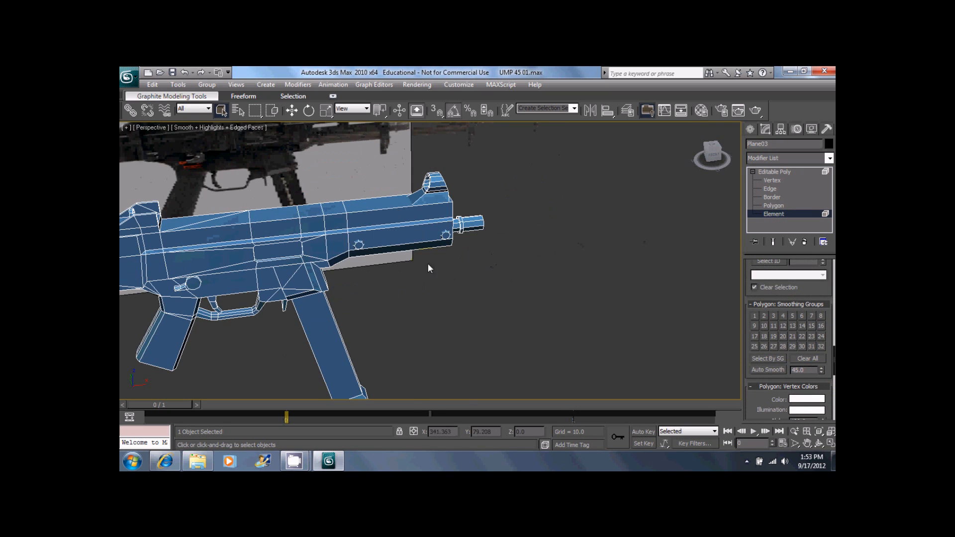
alt+middle_drag(485, 246, 437, 255)
scroll(437, 255, up, 5)
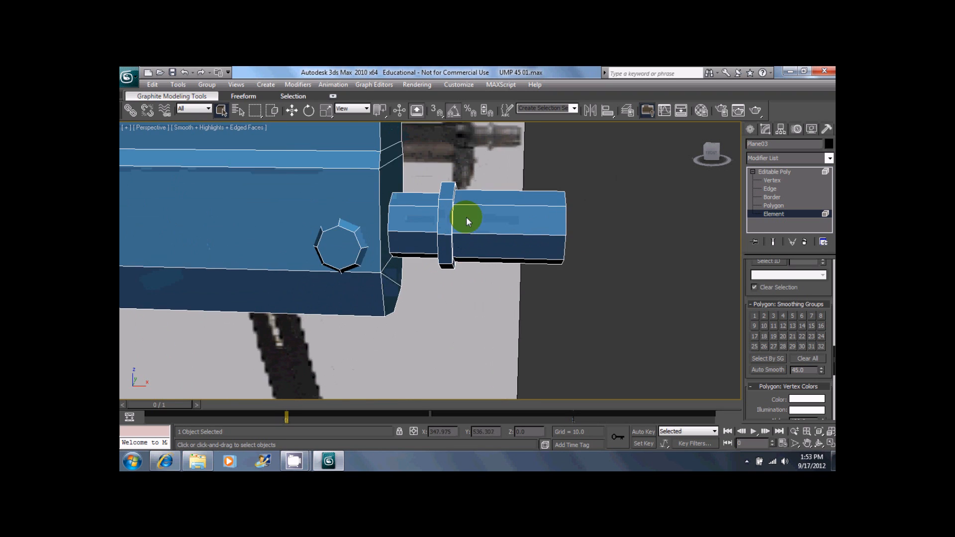
alt+middle_drag(467, 216, 495, 224)
drag(495, 224, 515, 194)
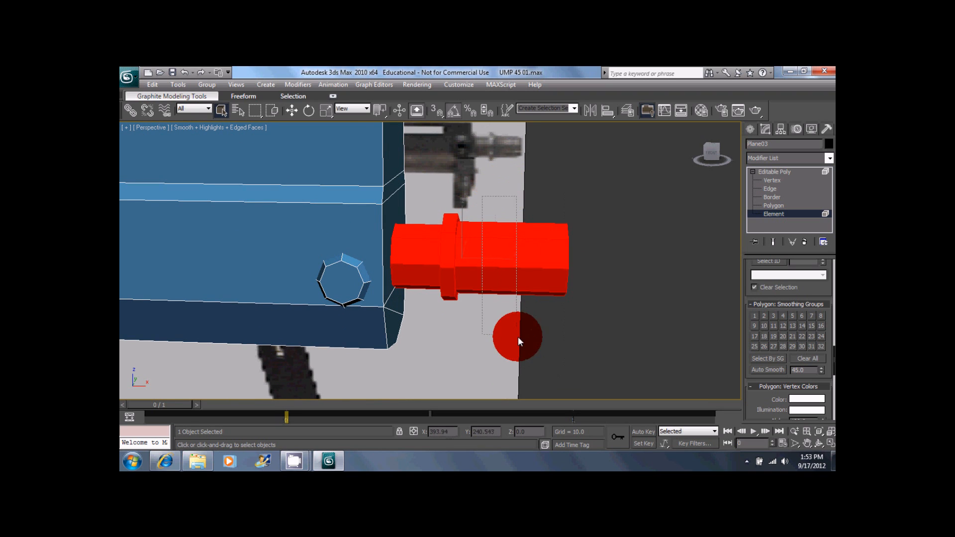
click(773, 205)
drag(498, 199, 522, 343)
scroll(791, 324, down, 10)
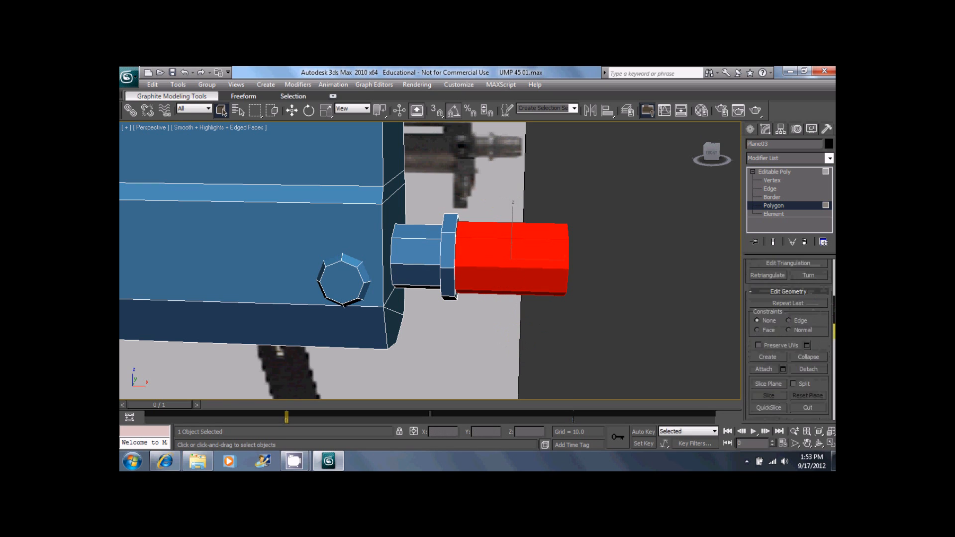
scroll(791, 323, down, 5)
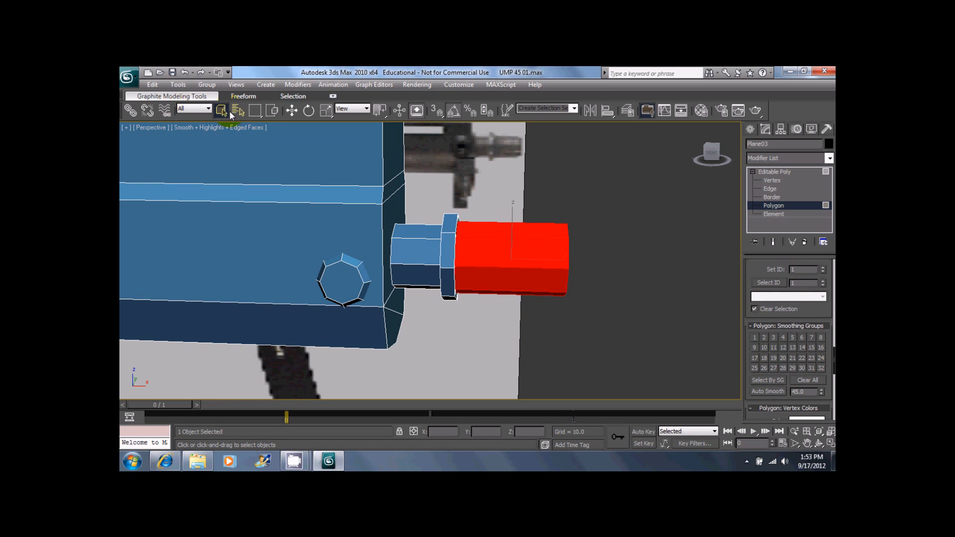
click(292, 110)
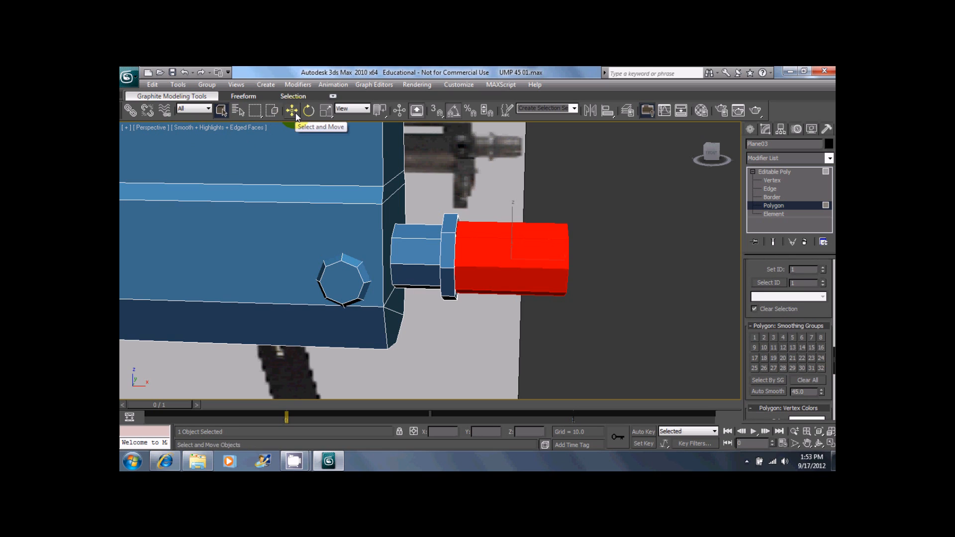
click(516, 223)
click(601, 293)
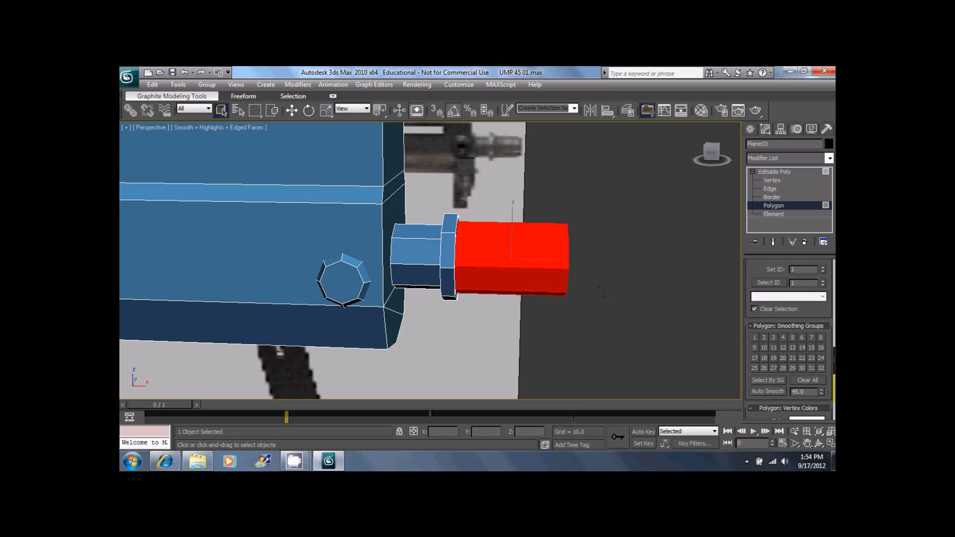
scroll(424, 265, down, 2)
alt+middle_drag(423, 265, 420, 226)
ctrl+drag(425, 311, 426, 313)
middle_drag(408, 282, 449, 280)
click(754, 337)
Assign smoothing group 1 to the barrel collar and to the round screw heads on both sides of the handguard
alt+middle_drag(482, 232, 476, 230)
drag(481, 227, 486, 322)
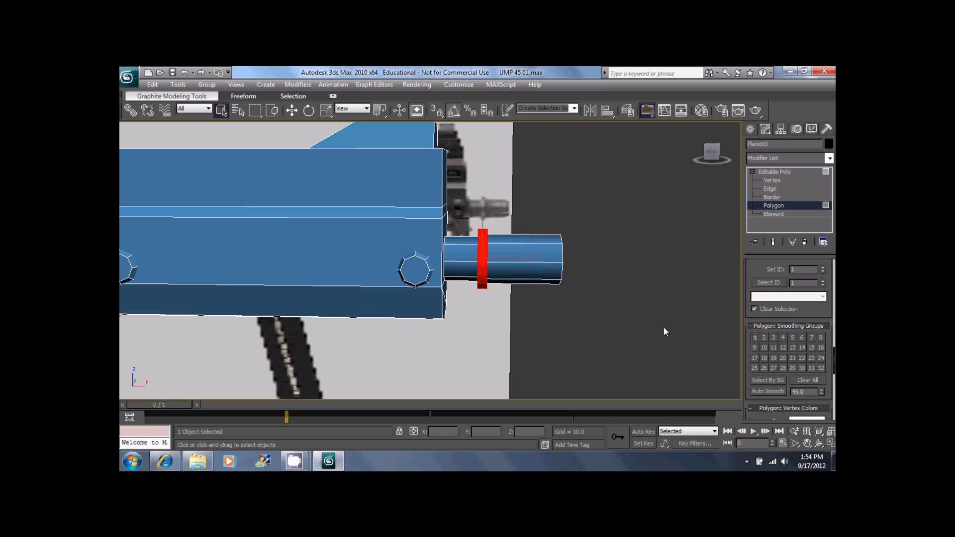
alt+middle_drag(665, 331, 356, 297)
key(t)
scroll(353, 279, up, 2)
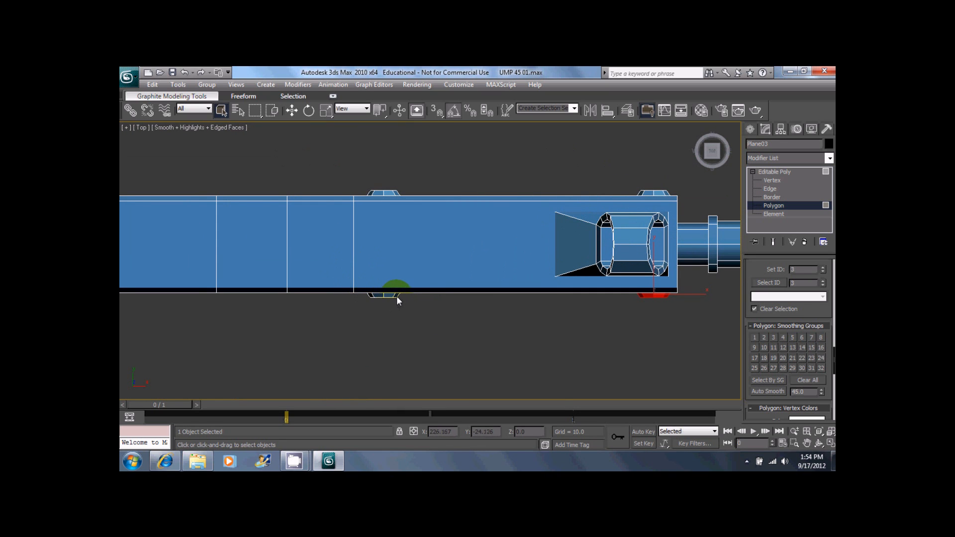
drag(368, 198, 681, 200)
click(755, 337)
Clear the polygon selection and turn off edged-face display for the shaded viewport
scroll(537, 263, up, 5)
key(p)
scroll(477, 203, down, 4)
middle_drag(479, 214, 483, 306)
scroll(483, 306, down, 3)
middle_drag(403, 239, 169, 345)
click(527, 294)
key(F4)
Assign smoothing group 1 to the front sight ring's outer and inner polygons, leaving out the centre post
key(f)
drag(464, 199, 471, 254)
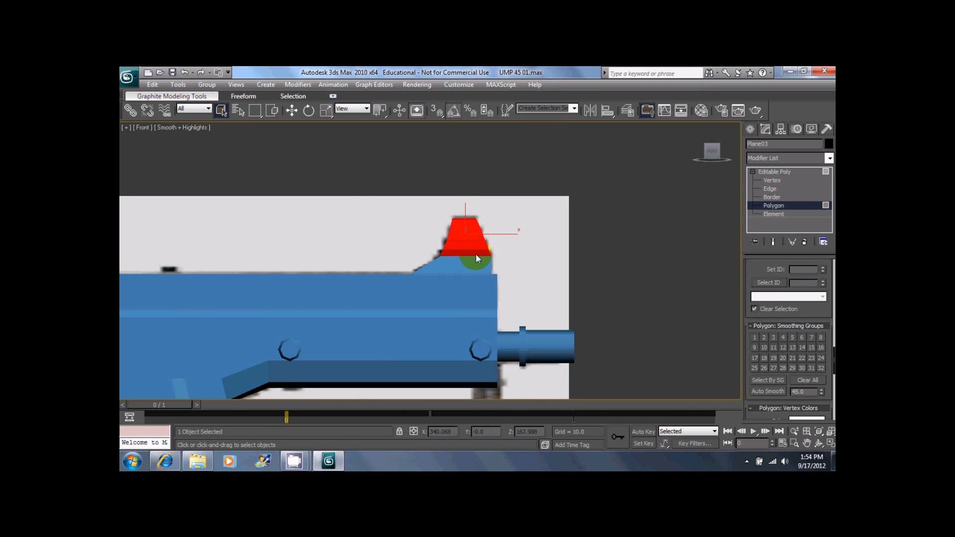
key(p)
alt+middle_drag(366, 257, 482, 264)
scroll(467, 252, up, 6)
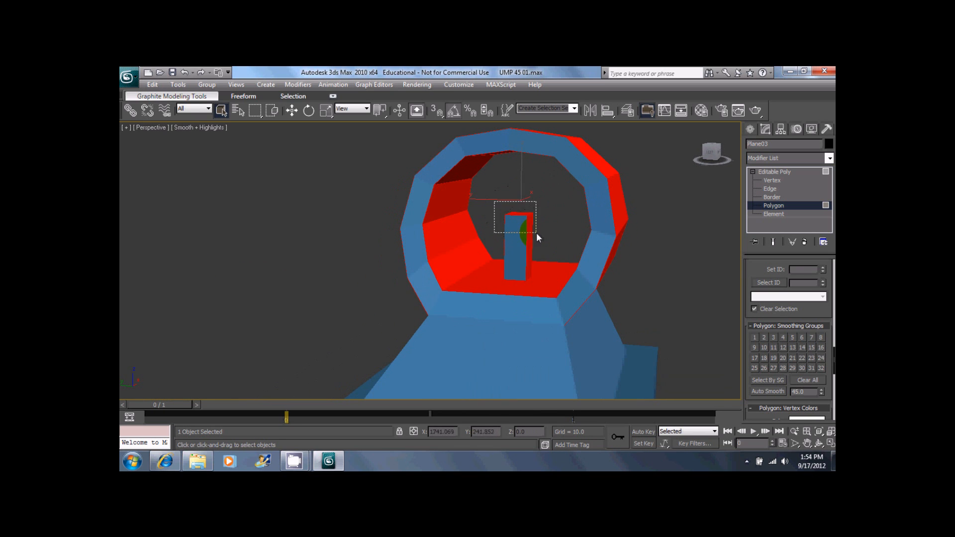
click(753, 336)
Select the flat rim faces around the front sight ring and put them in a shared smoothing group
alt+middle_drag(647, 284, 405, 278)
click(375, 267)
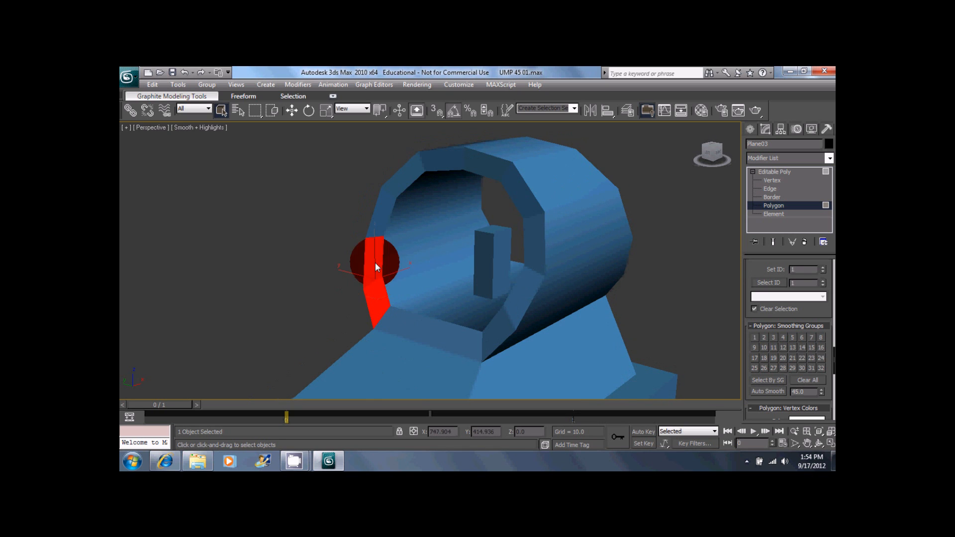
ctrl+click(533, 203)
ctrl+click(537, 249)
ctrl+click(512, 315)
alt+middle_drag(486, 305, 374, 359)
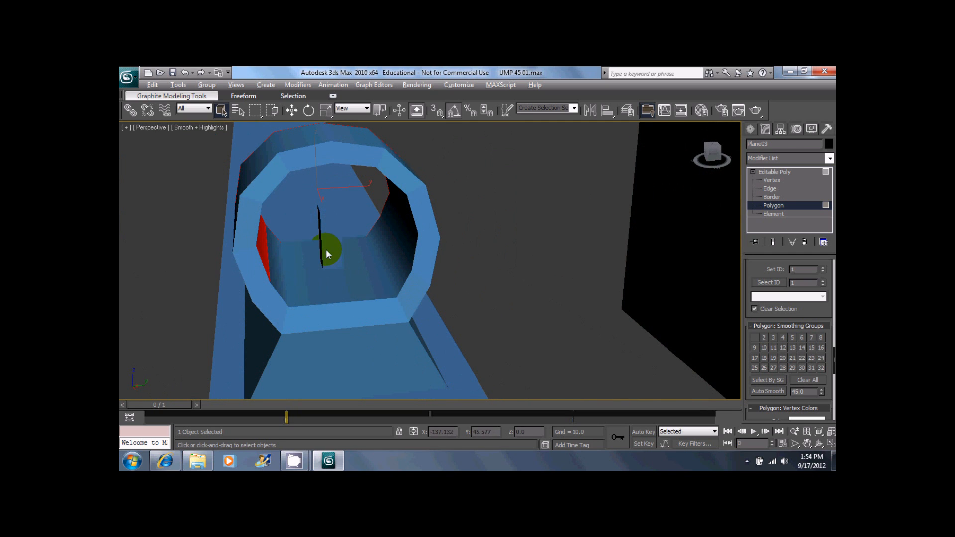
scroll(326, 249, down, 5)
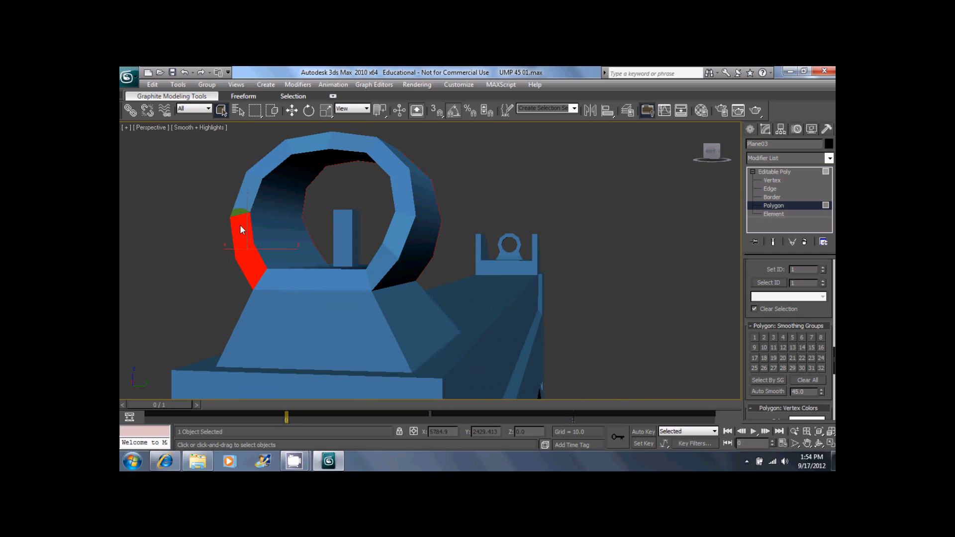
mouse_move(267, 174)
mouse_down()
mouse_move(314, 147)
mouse_move(350, 142)
mouse_move(404, 192)
mouse_move(398, 219)
mouse_up()
mouse_move(378, 264)
alt+middle_down()
mouse_move(518, 254)
mouse_move(623, 196)
alt+middle_up()
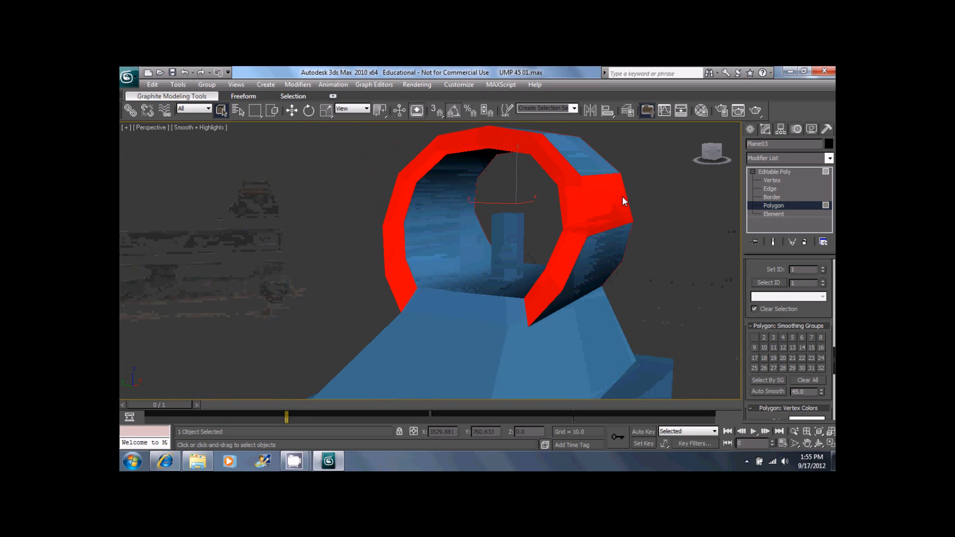
click(558, 229)
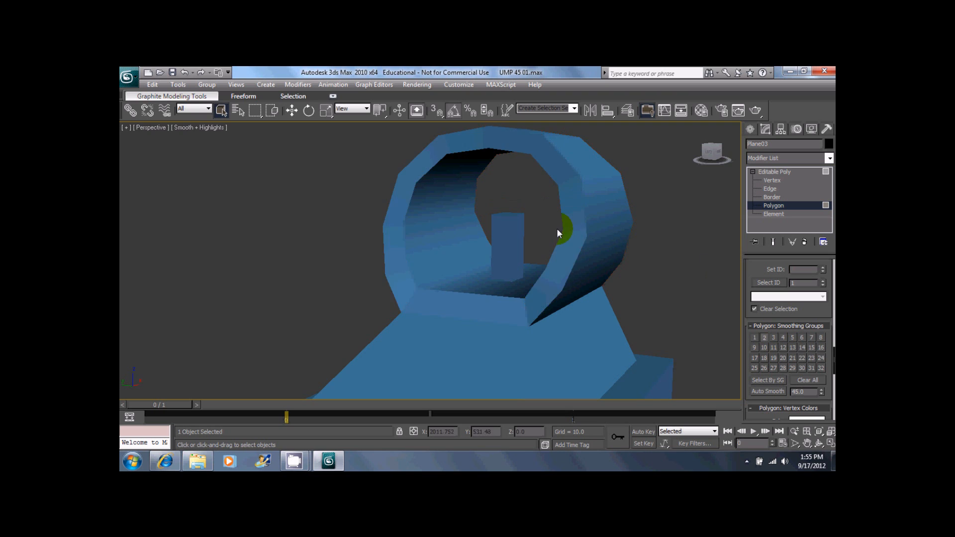
Adjust the smoothing group of the flat floor polygon inside the front sight ring
alt+middle_drag(558, 229, 572, 232)
click(538, 297)
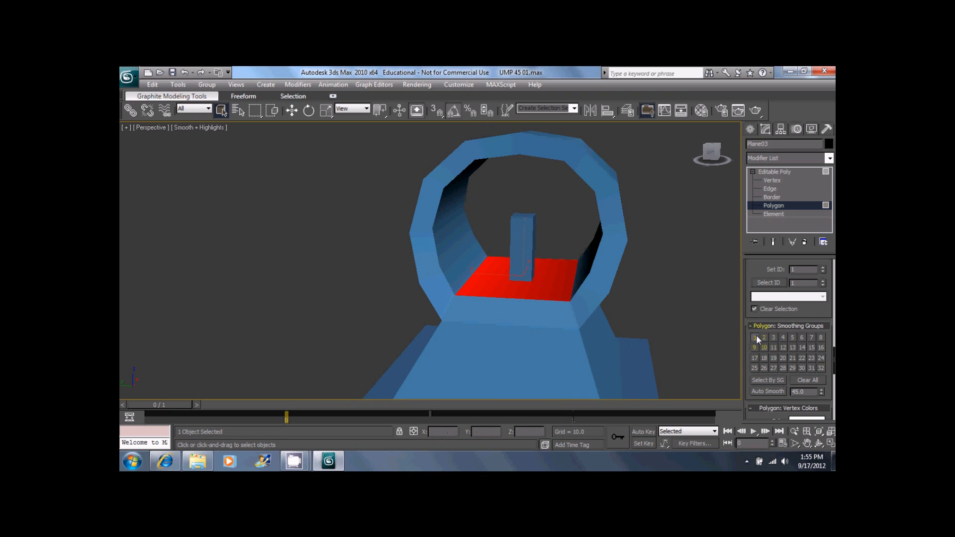
click(684, 281)
Set the smoothing groups of the sloped polygons on the front sight's base, using group 3 for the last selection
alt+middle_drag(684, 280, 519, 206)
click(442, 204)
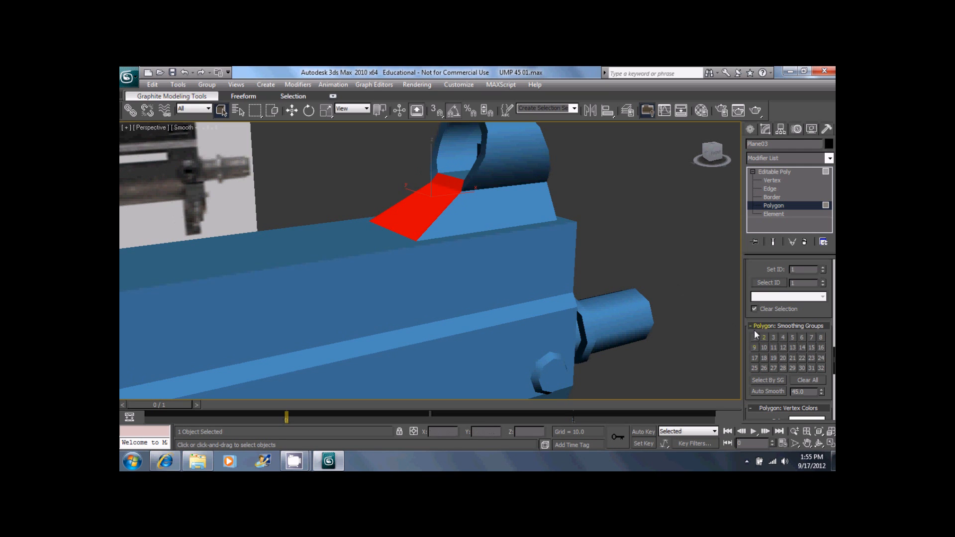
click(615, 191)
alt+middle_drag(615, 191, 529, 186)
click(421, 179)
click(775, 336)
click(587, 268)
Assign smoothing group 1 to the narrow edge polygons around the rectangular recess in the receiver's side
alt+middle_drag(272, 208, 420, 237)
alt+middle_drag(214, 236, 493, 247)
click(537, 280)
ctrl+click(569, 235)
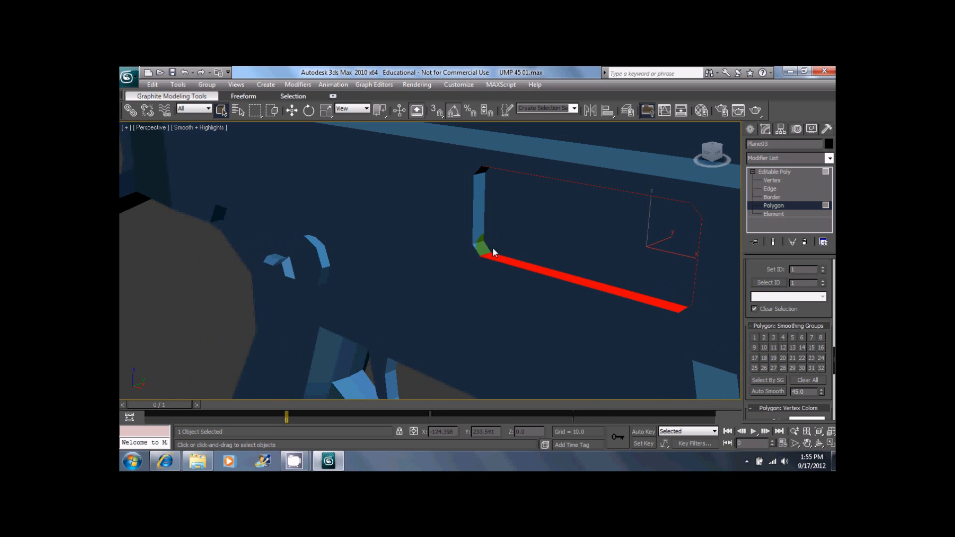
ctrl+click(482, 219)
alt+middle_drag(483, 213, 484, 236)
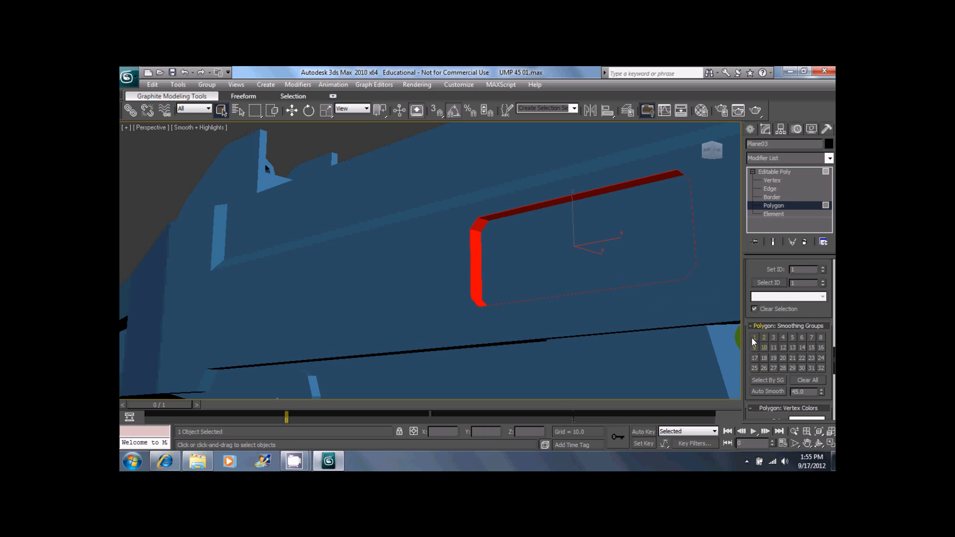
middle_drag(405, 224, 476, 242)
click(395, 166)
Assign smoothing group 2 to edge polygons of the fire selector's lever and round hub on the first side
scroll(399, 267, down, 2)
scroll(400, 272, down, 3)
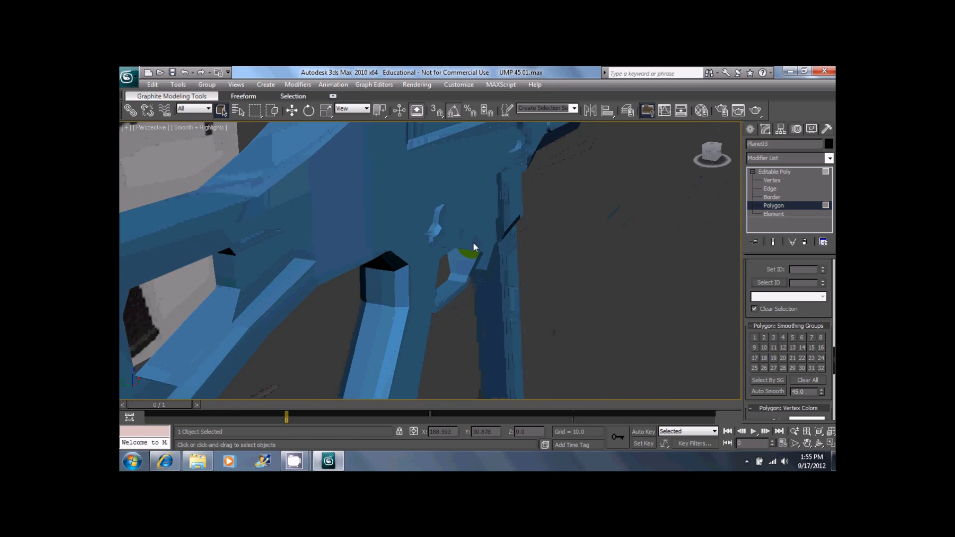
scroll(475, 242, up, 4)
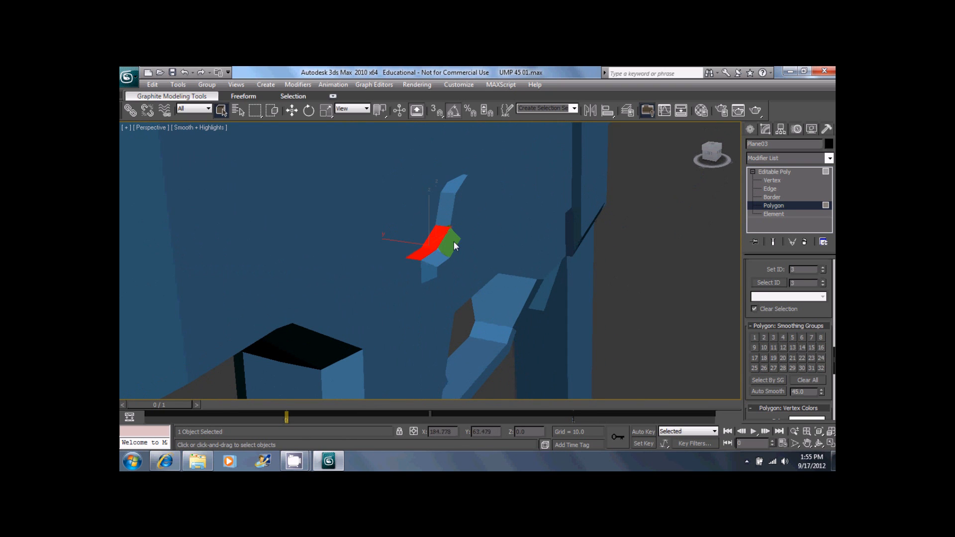
alt+middle_drag(555, 208, 425, 244)
ctrl+click(425, 243)
ctrl+click(444, 272)
alt+middle_drag(424, 300, 460, 281)
alt+middle_drag(566, 275, 399, 223)
alt+click(457, 224)
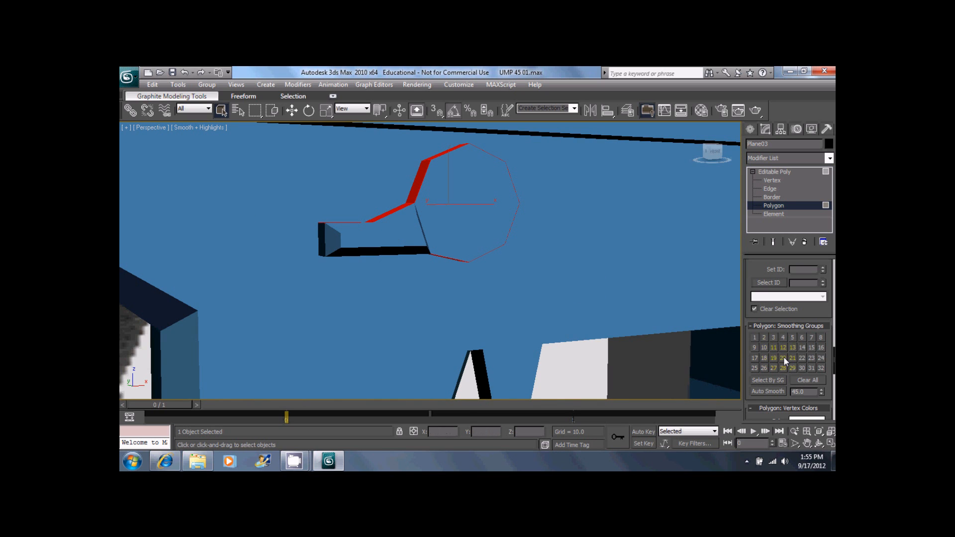
alt+middle_drag(517, 249, 586, 217)
click(763, 337)
click(630, 274)
Assign smoothing group 1 to the edge polygons around the fire selector's round hub on the opposite side
alt+middle_drag(629, 274, 439, 310)
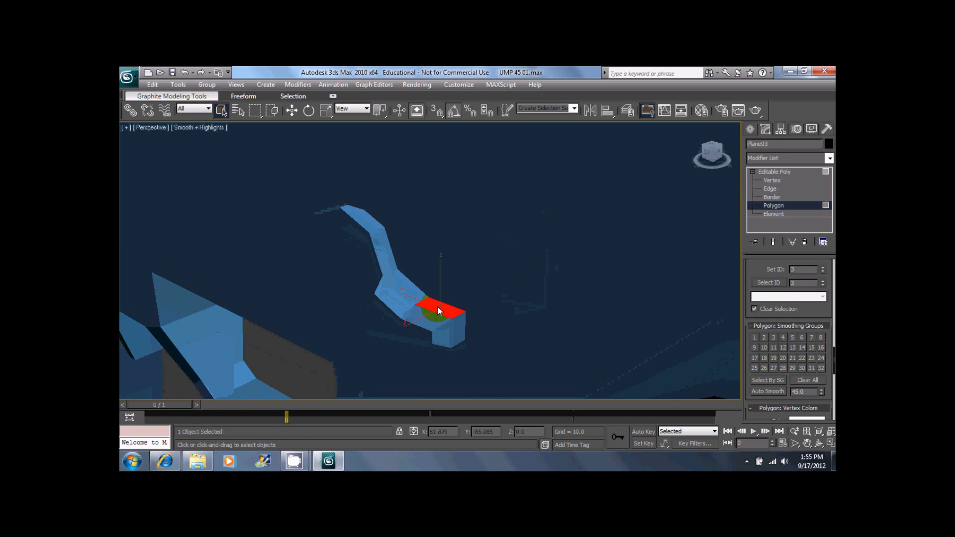
ctrl+click(400, 287)
alt+middle_drag(375, 239, 485, 278)
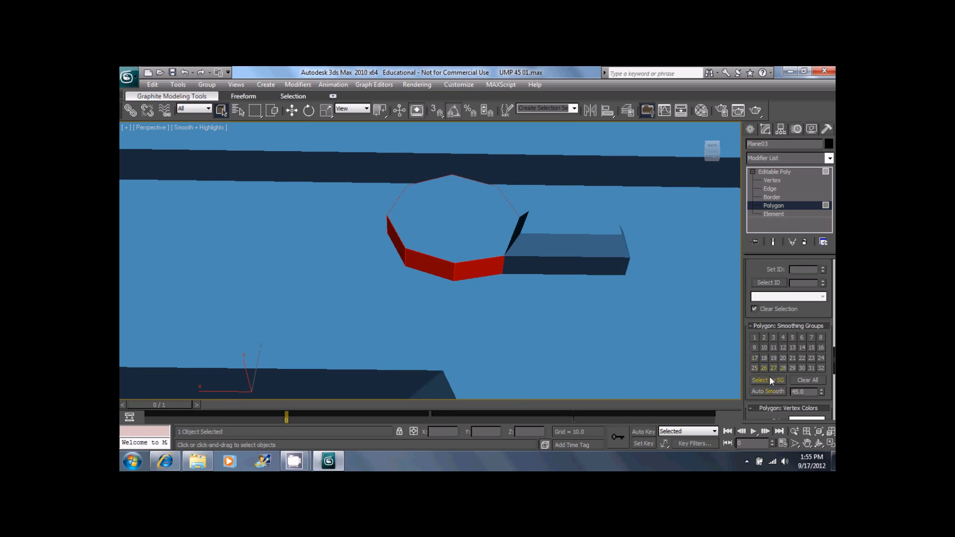
click(753, 338)
Assign smoothing group 2 to the adjoining edge polygons of the opposite selector's lever
alt+middle_drag(588, 266, 450, 329)
click(441, 331)
ctrl+click(470, 357)
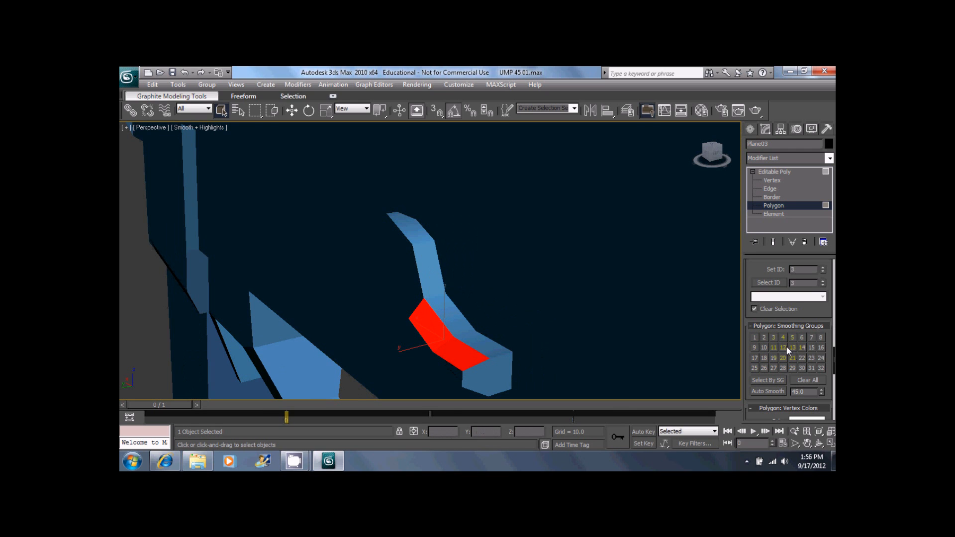
click(764, 337)
Select the polygons along the inside front and bottom of the trigger guard
alt+middle_drag(597, 291, 519, 246)
scroll(512, 324, down, 1)
scroll(518, 246, down, 5)
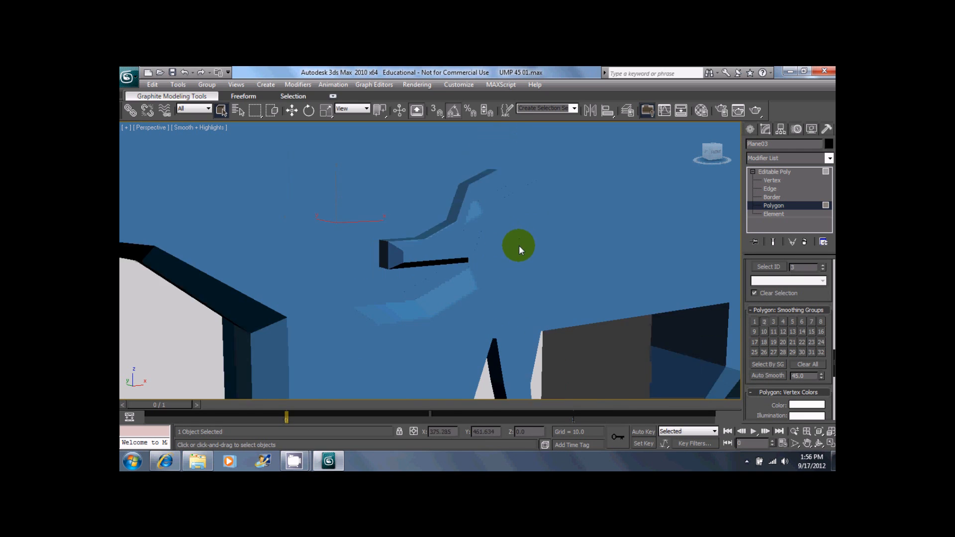
click(557, 322)
middle_drag(556, 323, 523, 231)
ctrl+click(571, 258)
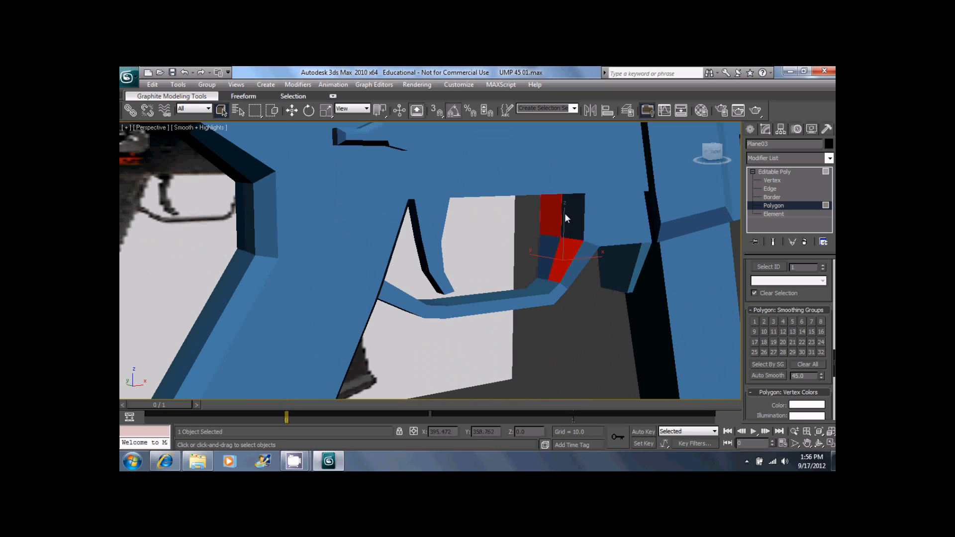
ctrl+click(545, 287)
ctrl+click(533, 289)
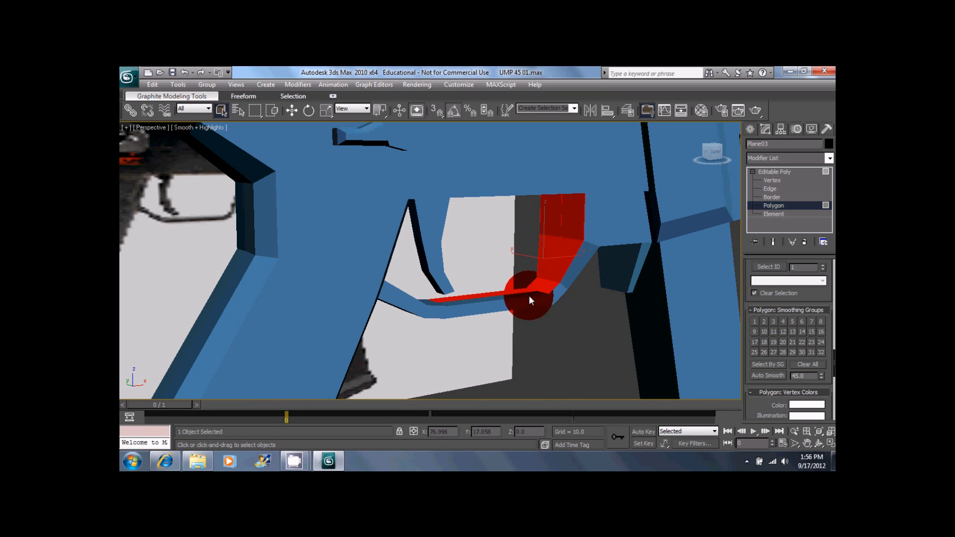
alt+middle_drag(551, 259, 544, 270)
Show edged faces again and target-weld the upper corner vertex inside the front of the trigger guard at vertex level
click(776, 181)
key(F4)
alt+middle_drag(348, 214, 514, 219)
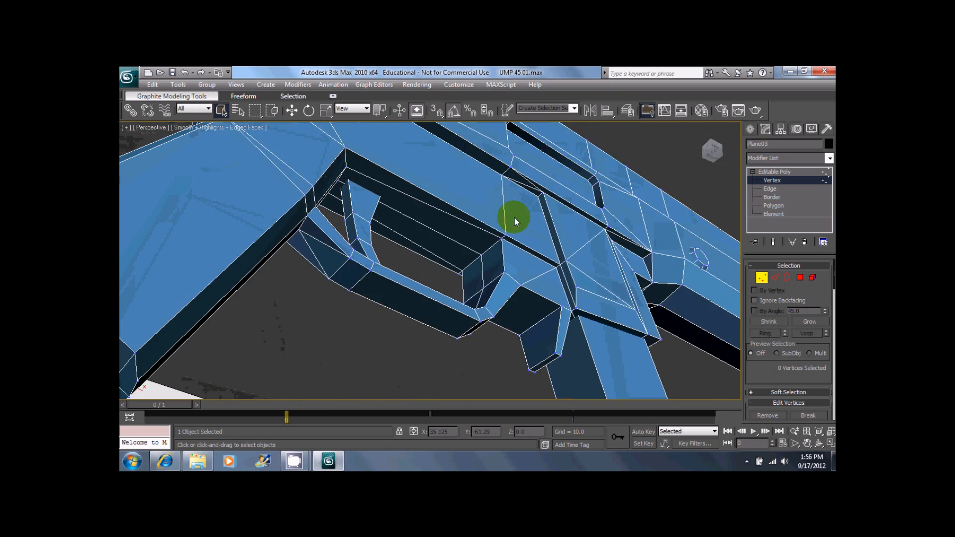
scroll(518, 220, up, 4)
scroll(825, 296, down, 3)
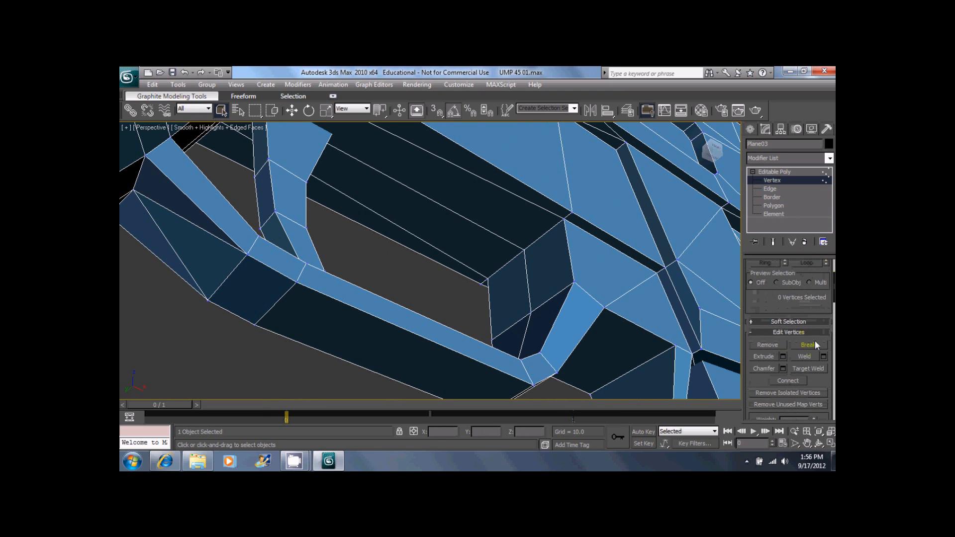
click(813, 367)
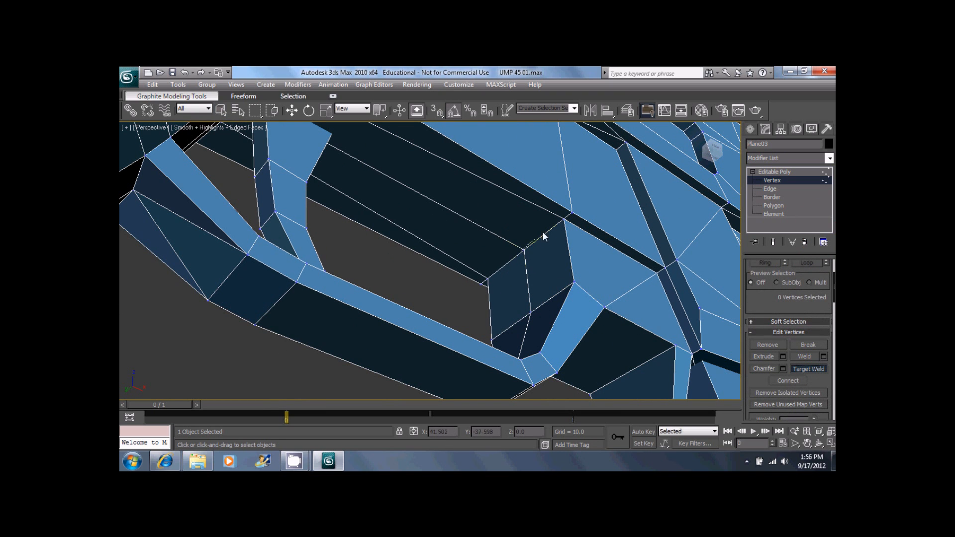
click(563, 219)
alt+middle_drag(563, 220, 532, 253)
click(561, 185)
Target-weld the remaining stray vertices along the inside of the trigger guard
alt+middle_drag(492, 189, 499, 274)
click(499, 274)
click(511, 237)
click(544, 255)
click(491, 269)
click(525, 284)
alt+middle_drag(509, 282, 356, 298)
click(358, 298)
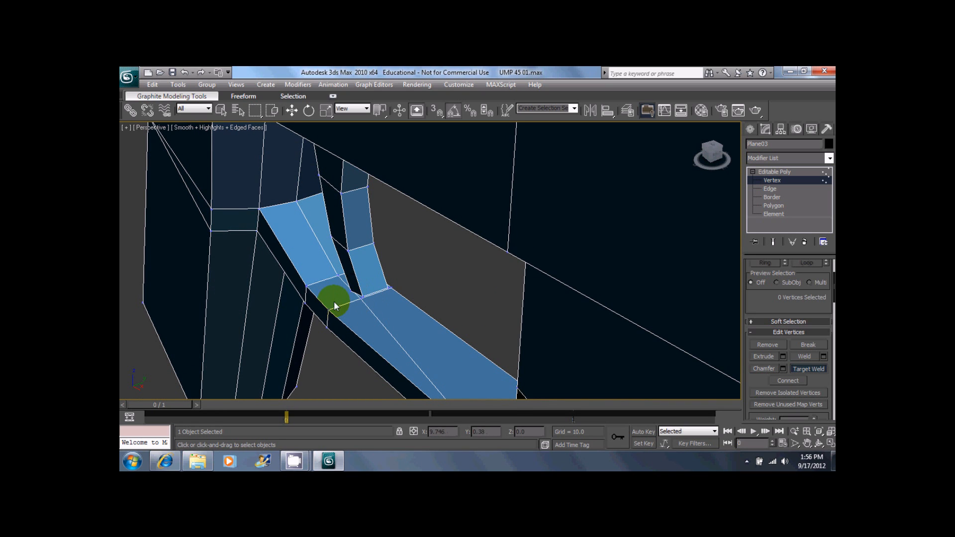
mouse_move(327, 310)
alt+middle_down()
mouse_move(320, 282)
mouse_move(437, 298)
alt+middle_up()
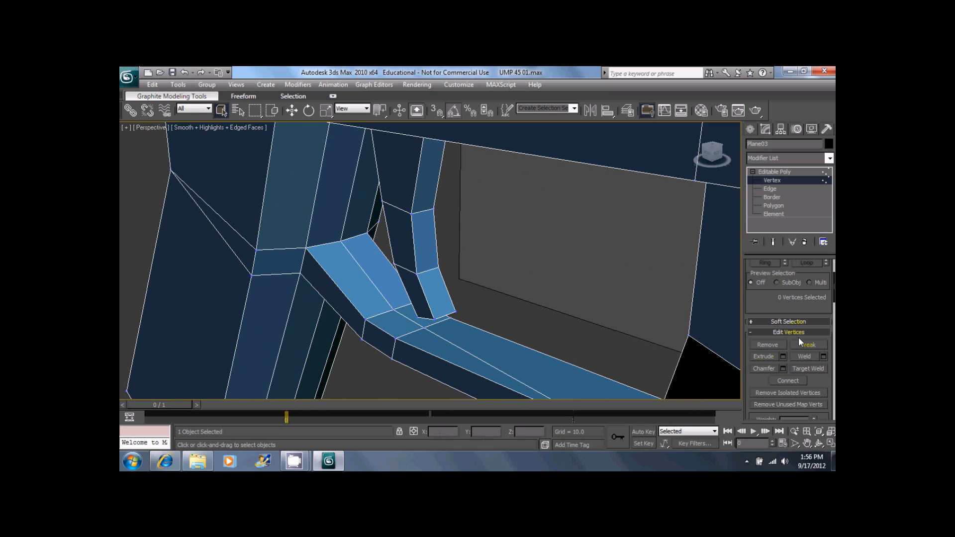
Target-weld the stray vertices where the trigger guard meets the grip, including the upper corner behind the trigger
click(801, 368)
click(423, 326)
click(395, 338)
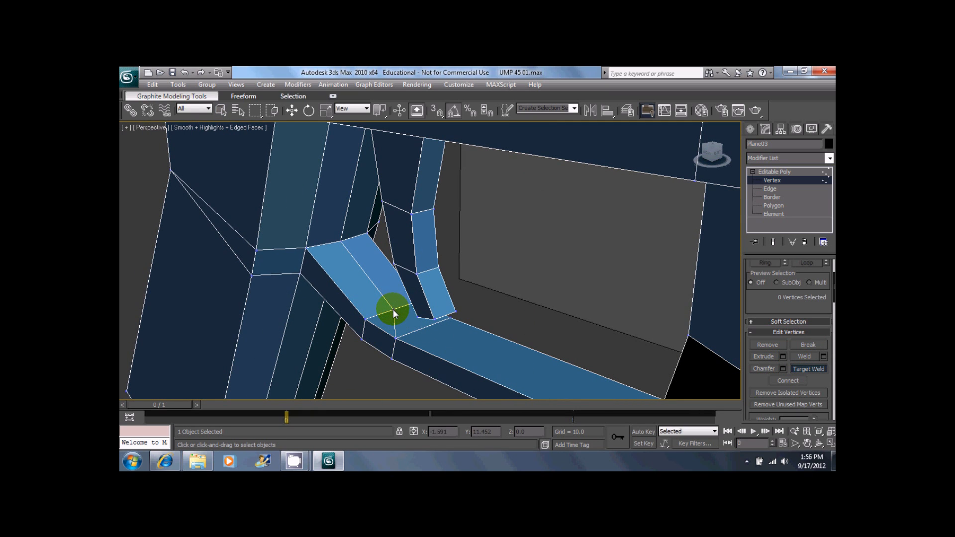
click(362, 318)
mouse_move(309, 246)
alt+middle_down()
mouse_move(342, 190)
mouse_move(327, 245)
alt+middle_up()
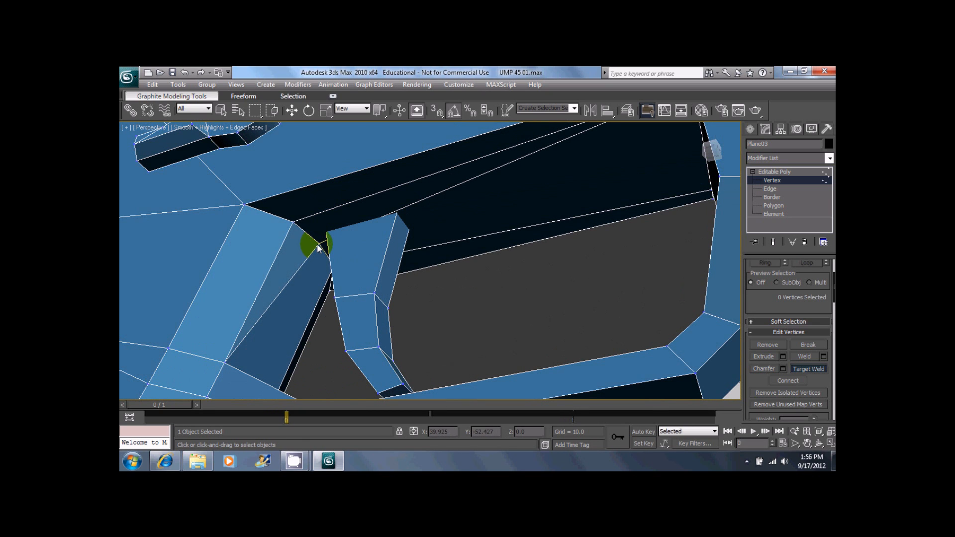
click(291, 222)
right_click(478, 273)
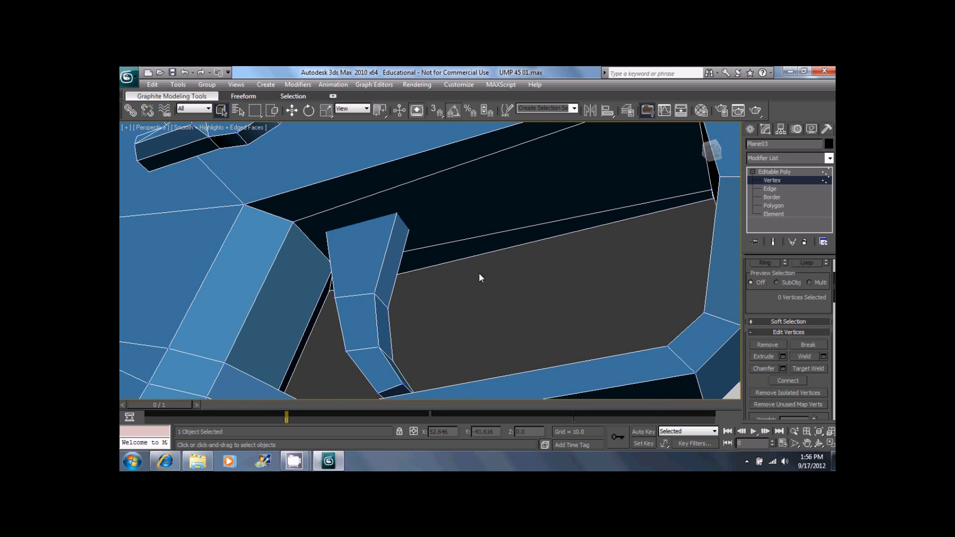
Return to polygon level and assign smoothing group 1 to the facets inside the trigger guard area
click(785, 205)
alt+middle_drag(652, 236, 251, 323)
ctrl+click(325, 332)
ctrl+click(276, 333)
scroll(816, 299, down, 10)
drag(819, 318, 804, 66)
click(755, 358)
alt+middle_drag(398, 293, 282, 261)
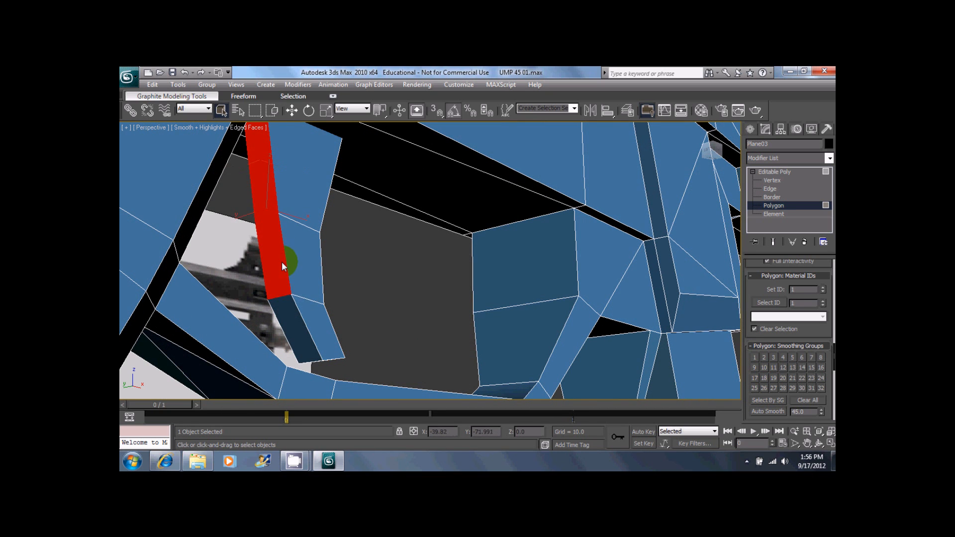
click(453, 320)
Assign smoothing group 1 to the long facets along the front of the pistol grip
scroll(526, 321, down, 3)
alt+middle_drag(526, 320, 444, 264)
scroll(531, 226, down, 3)
click(444, 264)
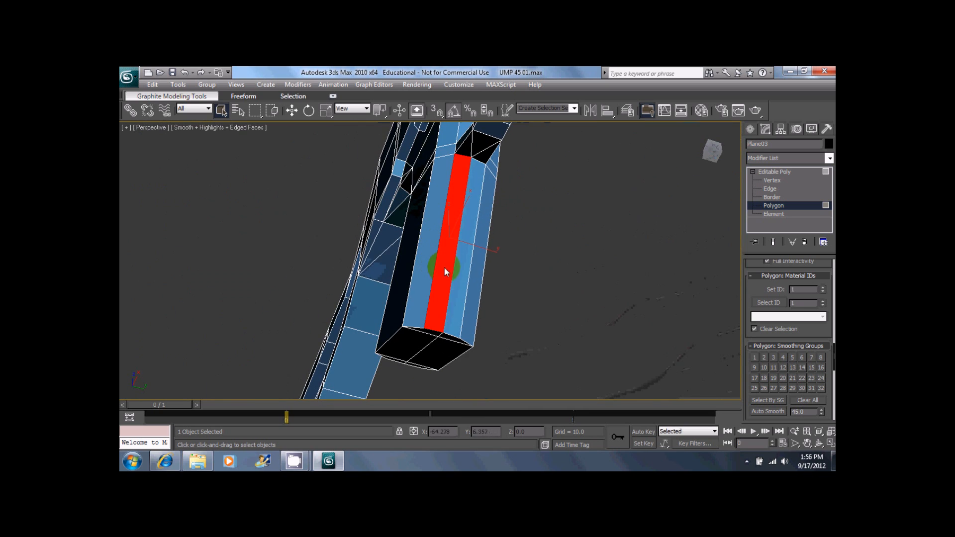
ctrl+click(455, 274)
ctrl+click(470, 282)
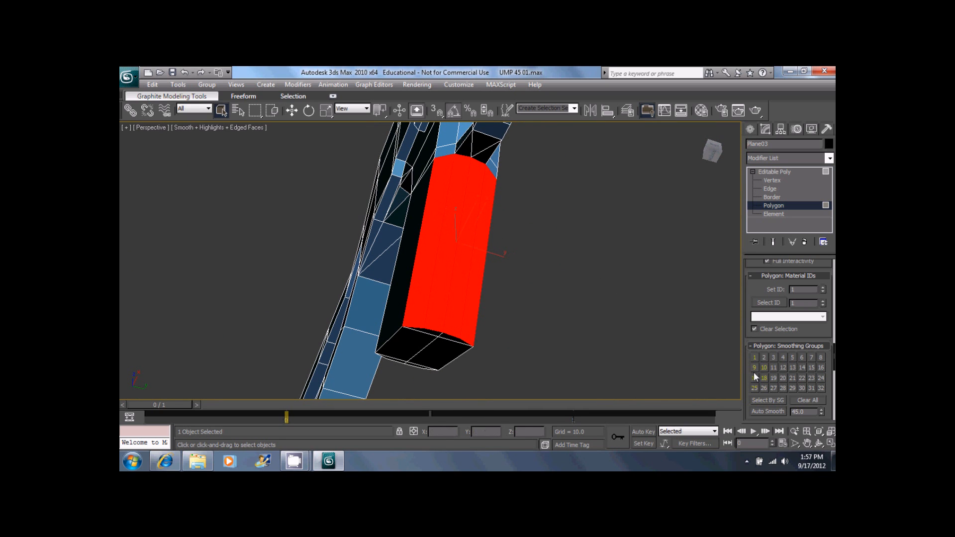
click(509, 216)
Select the grip's front facets together with those rising behind the trigger and give them smoothing group 1
alt+middle_drag(510, 217, 465, 285)
click(464, 293)
ctrl+click(468, 268)
ctrl+click(493, 268)
alt+middle_drag(524, 289, 414, 286)
ctrl+click(393, 276)
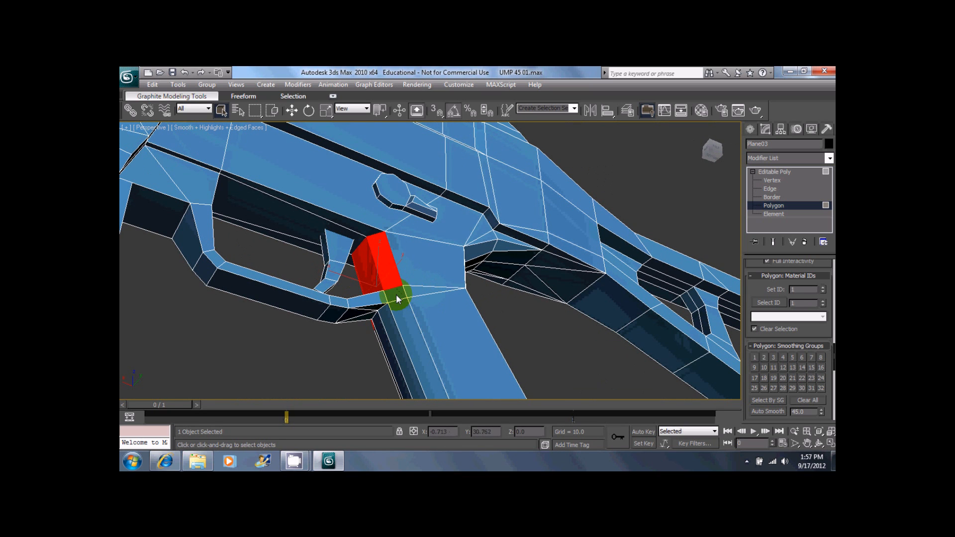
ctrl+click(396, 293)
ctrl+click(416, 340)
alt+middle_drag(396, 347, 521, 297)
ctrl+click(520, 296)
ctrl+click(495, 297)
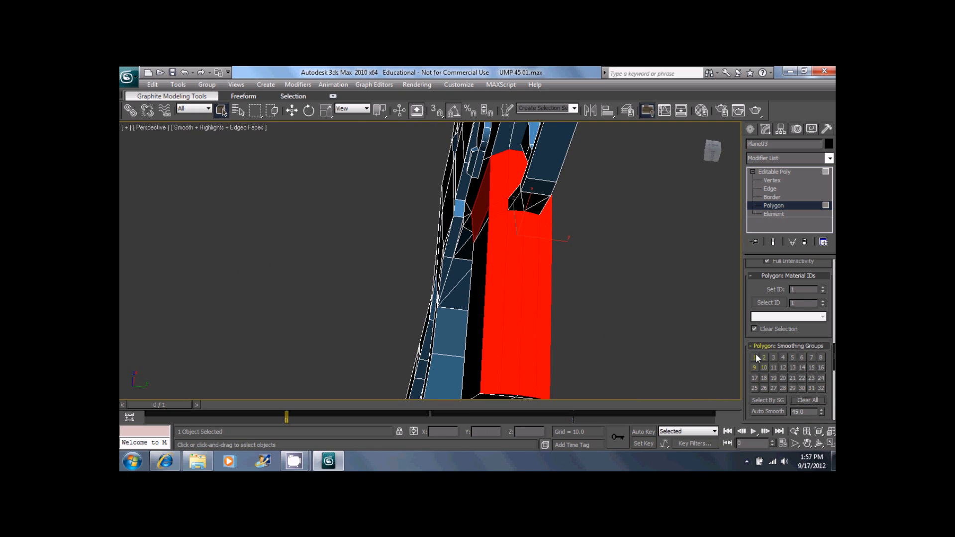
click(356, 241)
Hide the edged faces and assign smoothing group 2 to the polygons along the back of the pistol grip
alt+middle_drag(356, 240, 501, 246)
click(500, 245)
click(765, 357)
click(596, 301)
alt+middle_drag(596, 301, 389, 205)
click(390, 205)
drag(455, 235, 605, 270)
click(605, 271)
mouse_move(429, 264)
alt+middle_down()
mouse_move(549, 300)
mouse_move(561, 222)
mouse_move(608, 262)
mouse_move(363, 261)
mouse_move(418, 284)
mouse_move(428, 260)
mouse_move(414, 253)
alt+middle_up()
key(F4)
click(389, 258)
ctrl+click(416, 257)
click(762, 357)
click(513, 292)
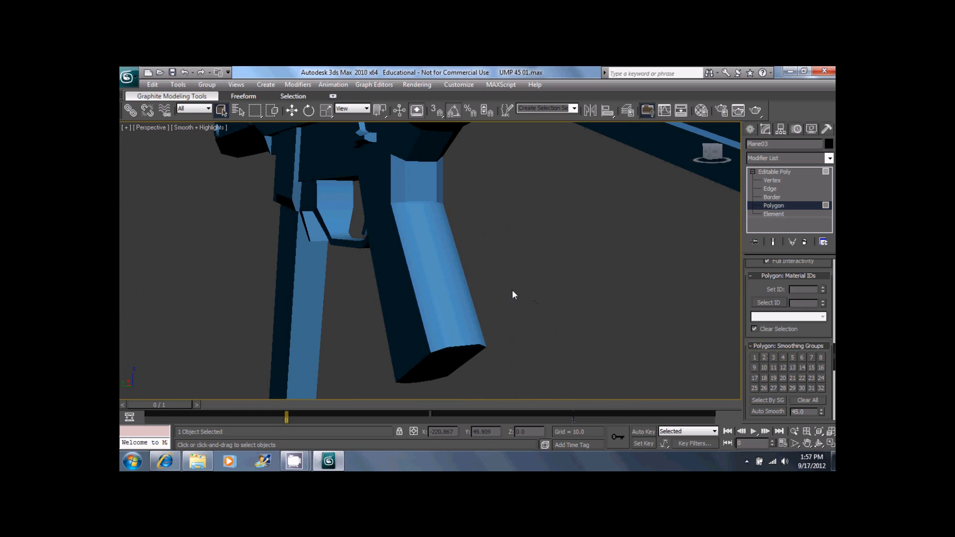
Try to give the pistol grip's flat side polygon smoothing group 2
alt+middle_drag(438, 285, 511, 270)
click(431, 275)
click(763, 356)
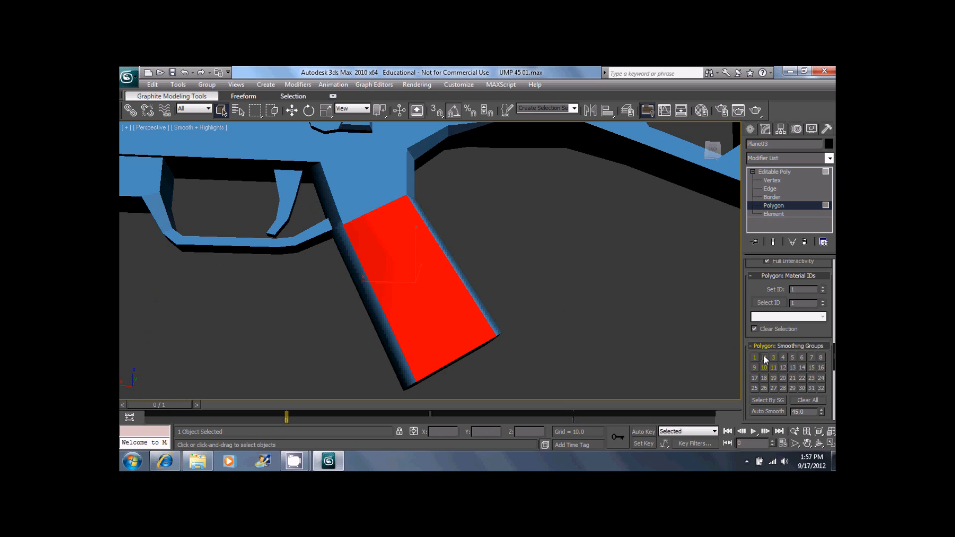
click(574, 311)
alt+middle_drag(564, 300, 541, 300)
key(ctrl+z)
key(ctrl+z)
Assign smoothing groups to the band of polygons above the grip's back and to the curved faces above it
click(504, 247)
alt+middle_drag(504, 247, 445, 271)
click(443, 260)
ctrl+click(459, 256)
ctrl+click(486, 255)
ctrl+click(473, 252)
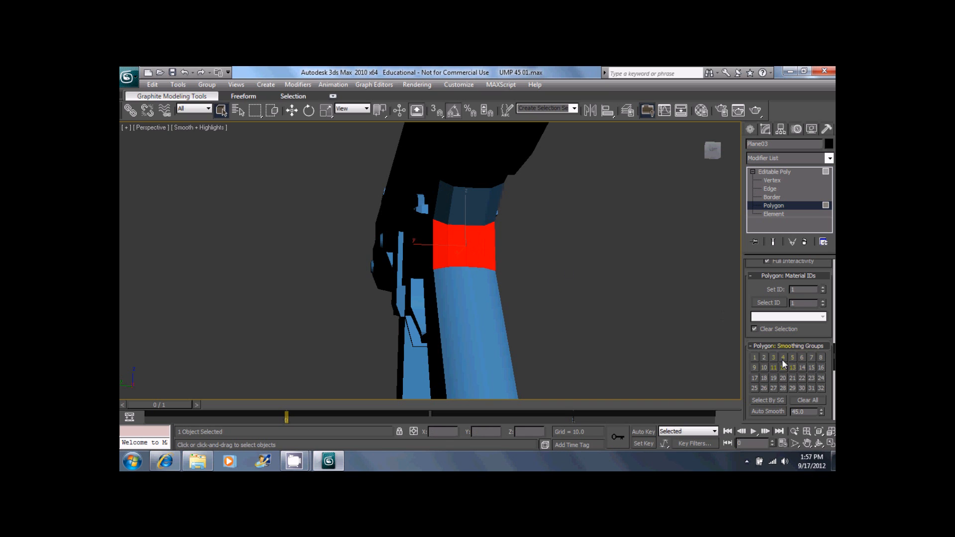
click(614, 279)
alt+middle_drag(492, 227, 449, 164)
click(426, 190)
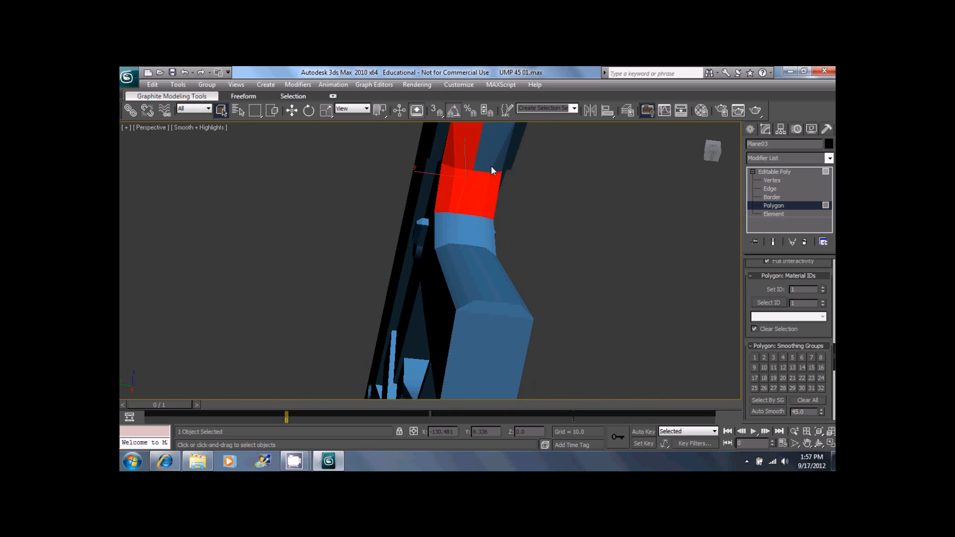
click(672, 317)
Select the polygons running along the top of the gun toward the rear sight and assign them a smoothing group
alt+middle_drag(666, 314, 371, 286)
scroll(372, 285, up, 5)
click(363, 262)
ctrl+click(463, 323)
ctrl+click(534, 353)
alt+middle_drag(534, 354, 403, 268)
ctrl+click(262, 277)
alt+middle_drag(273, 268, 306, 253)
alt+middle_drag(191, 309, 396, 274)
click(380, 315)
alt+middle_drag(380, 315, 721, 325)
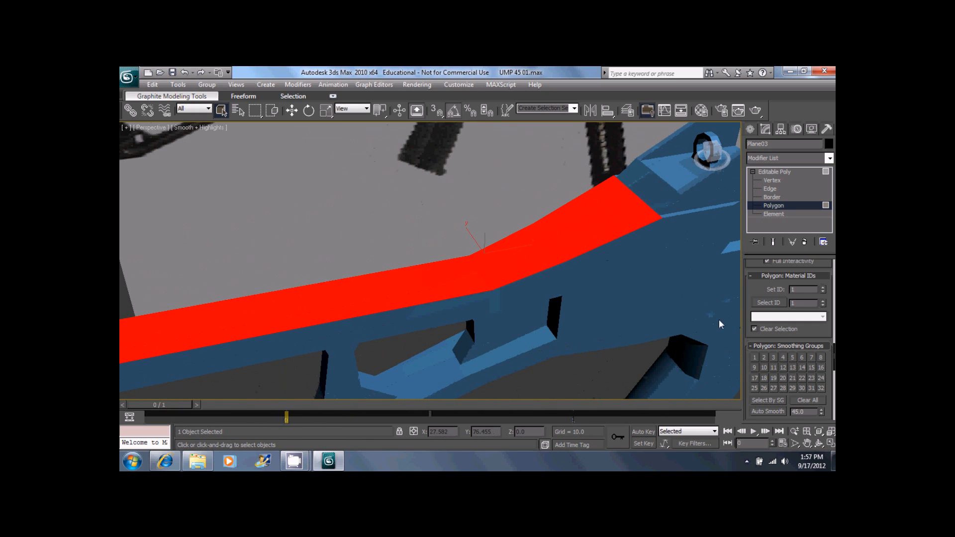
click(487, 216)
Assign smoothing group 1 to the single top polygon just behind the rear sight's base
alt+middle_drag(488, 216, 491, 271)
click(491, 271)
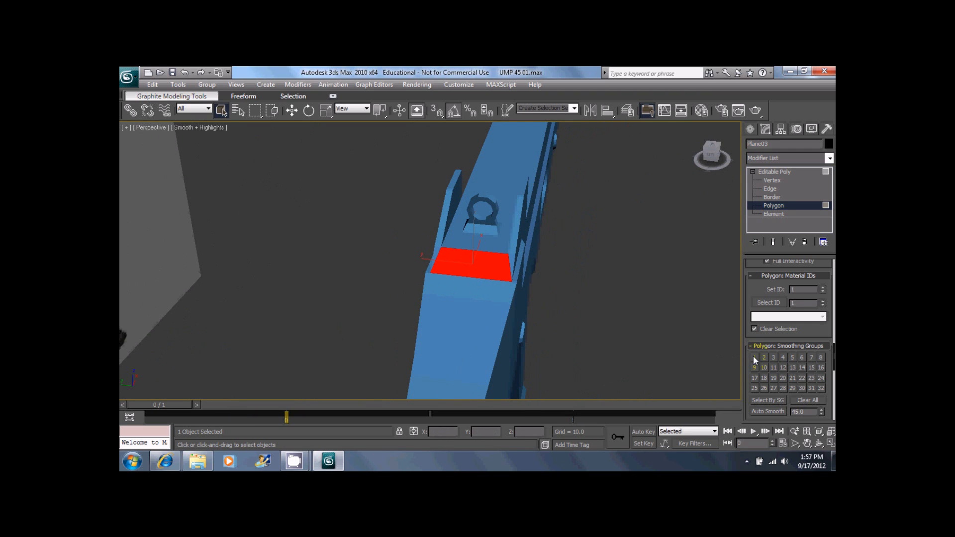
click(570, 269)
Assign smoothing group 1 to the inner and outer rim polygons of the rear sight ring
alt+middle_drag(571, 269, 430, 271)
click(421, 269)
alt+middle_drag(436, 199, 535, 230)
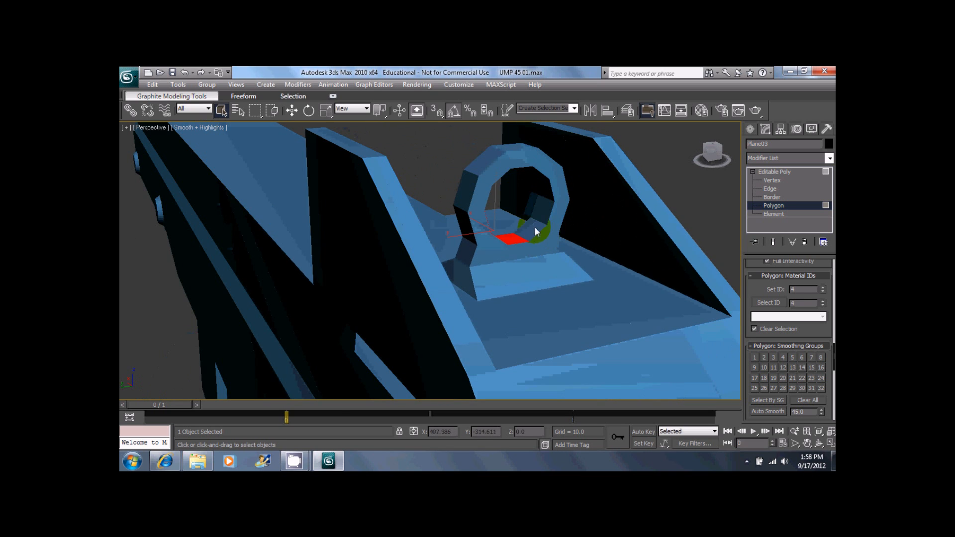
shift+click(538, 217)
scroll(536, 174, up, 5)
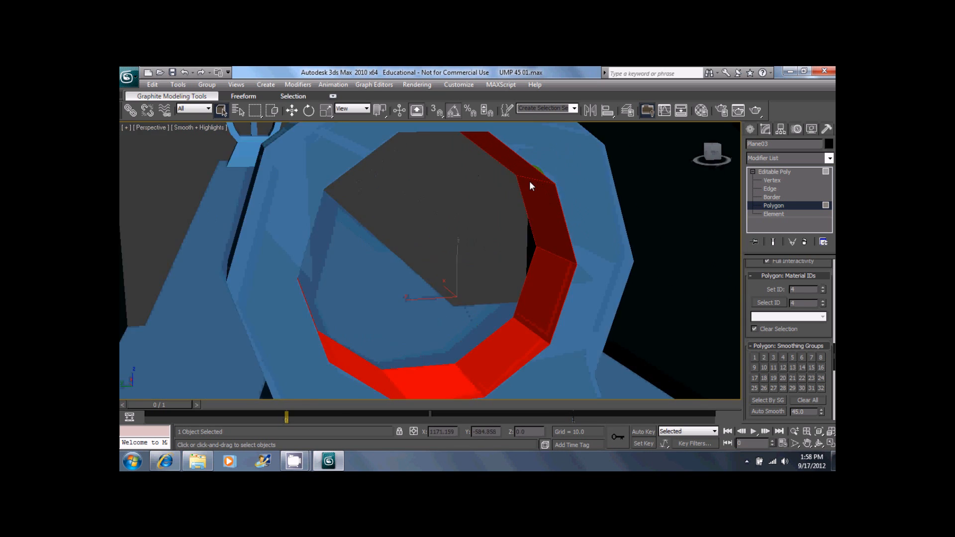
alt+middle_drag(529, 180, 445, 180)
alt+middle_drag(333, 206, 356, 288)
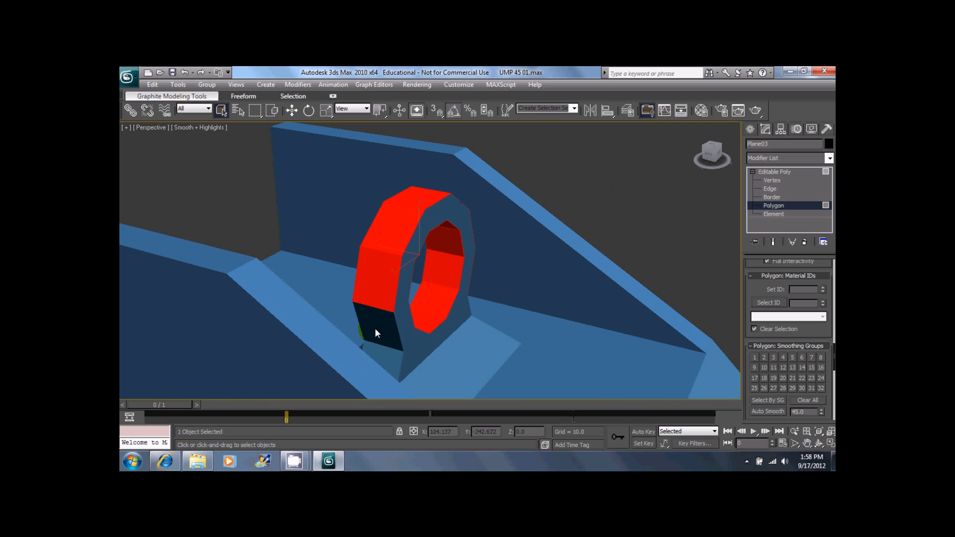
alt+middle_drag(406, 364, 421, 262)
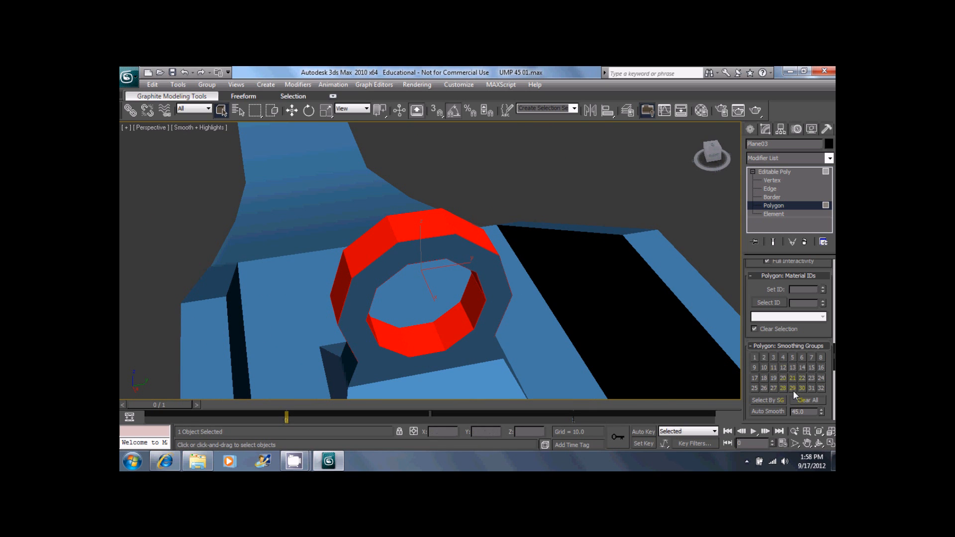
click(753, 357)
click(572, 309)
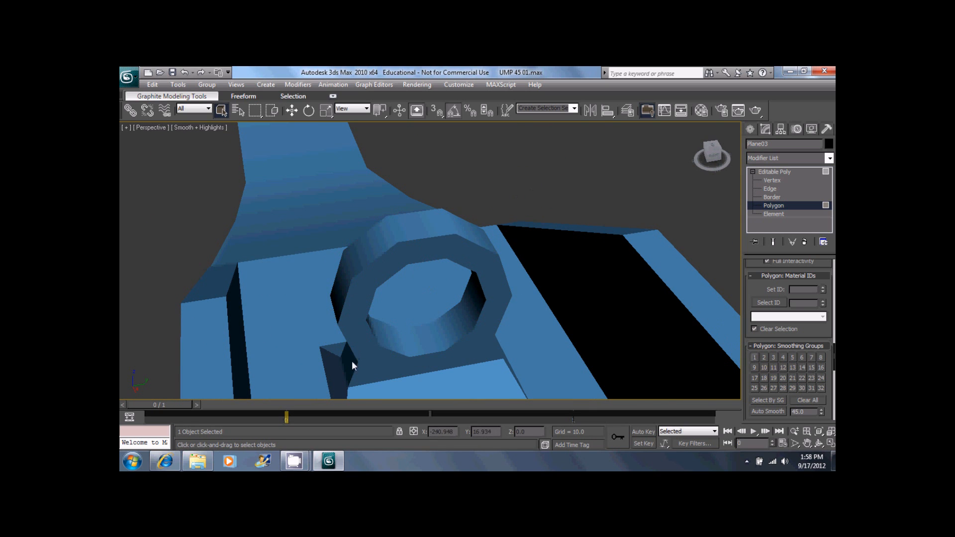
alt+middle_drag(334, 387, 495, 384)
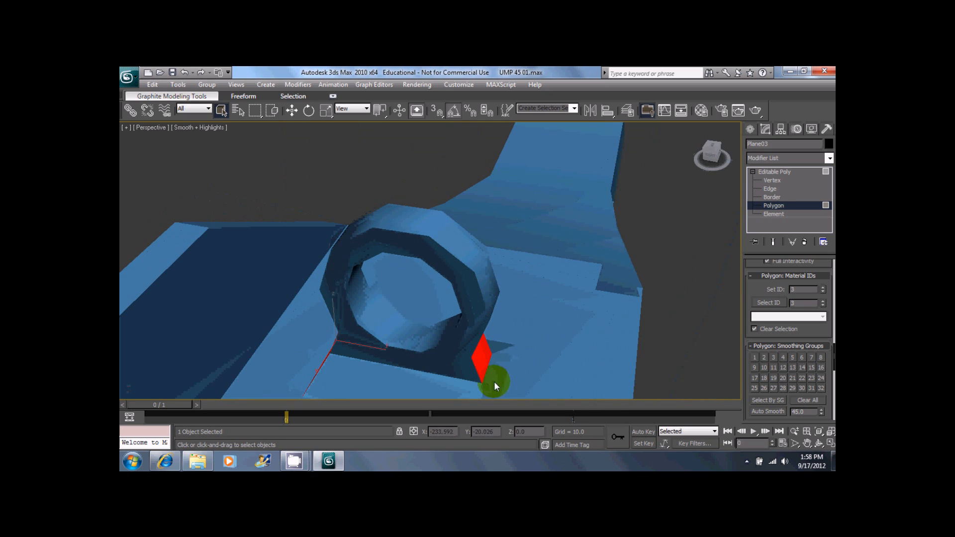
click(684, 220)
Assign smoothing group 1 to the polygons on the rear end of the buttstock
alt+middle_drag(587, 254, 486, 249)
click(484, 247)
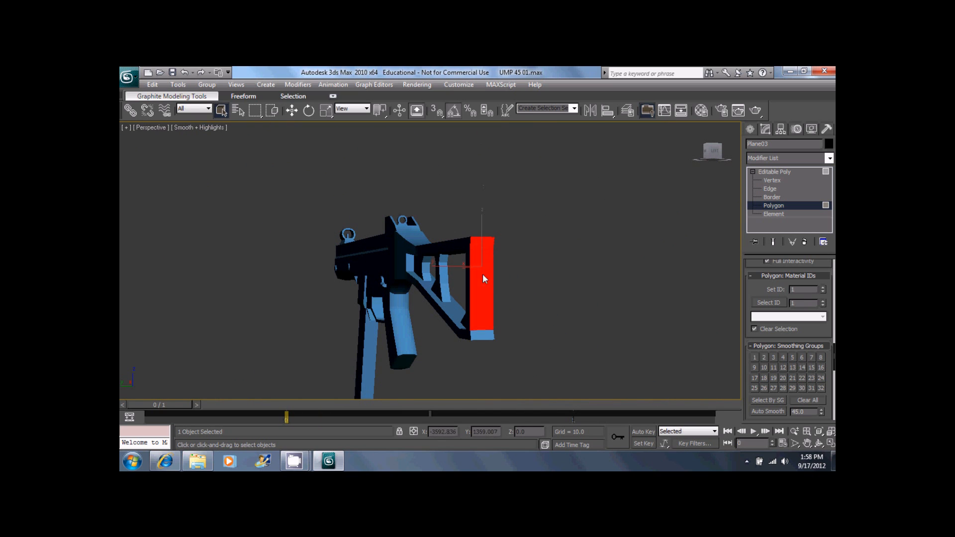
click(567, 294)
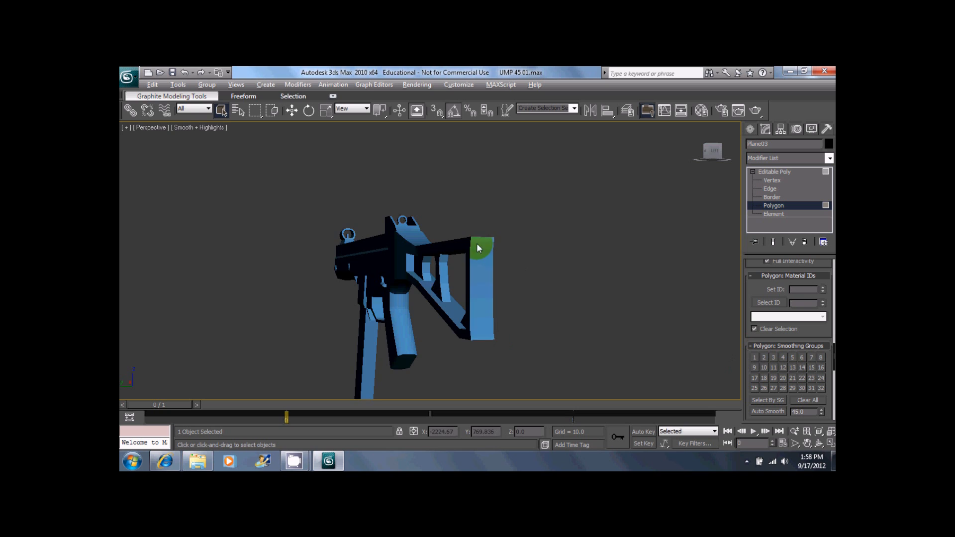
alt+middle_drag(476, 243, 467, 291)
click(467, 292)
click(573, 327)
key(ctrl+z)
click(754, 358)
click(609, 319)
Select the chain of polygons along the underside of the stock from the butt toward the grip
mouse_move(490, 314)
alt+middle_down()
mouse_move(488, 292)
mouse_move(518, 240)
alt+middle_up()
click(593, 251)
ctrl+click(563, 253)
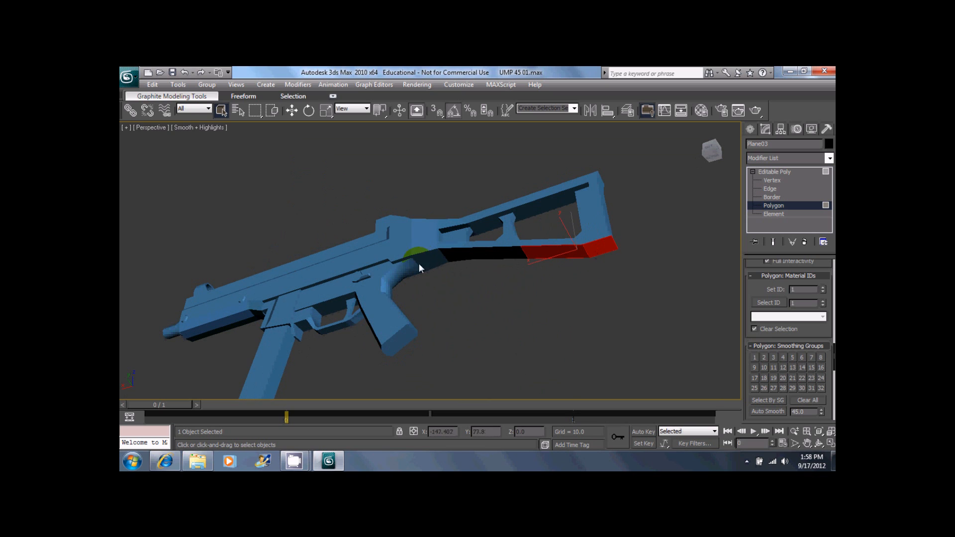
click(536, 255)
ctrl+click(499, 257)
ctrl+click(449, 255)
ctrl+click(470, 254)
Add the stock's underside polygons around the top of the grip and assign the whole strip a smoothing group
alt+middle_drag(440, 260, 454, 211)
scroll(470, 270, up, 5)
ctrl+click(479, 213)
ctrl+click(462, 195)
ctrl+click(467, 239)
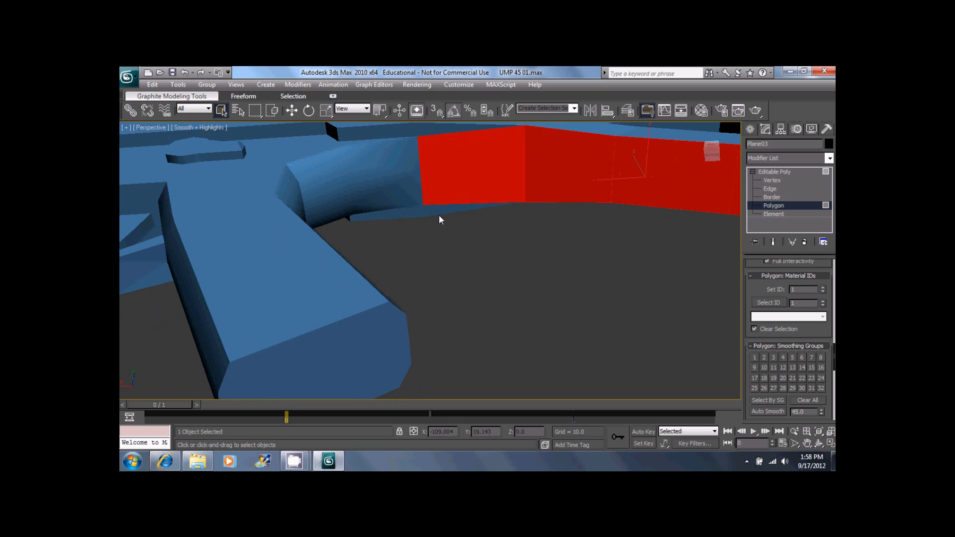
alt+middle_drag(422, 147, 486, 198)
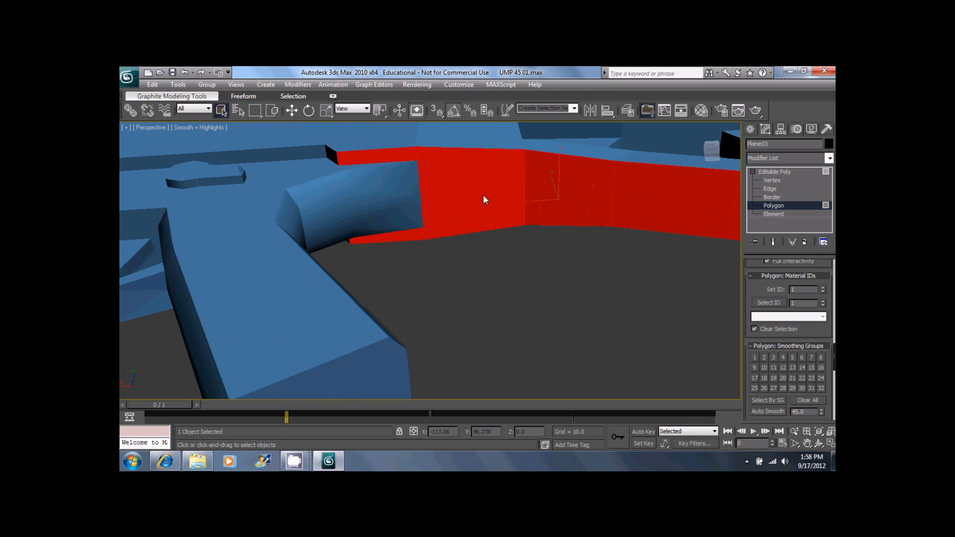
click(492, 282)
Try to give the upper polygons where the grip joins the stock smoothing group 3
click(403, 199)
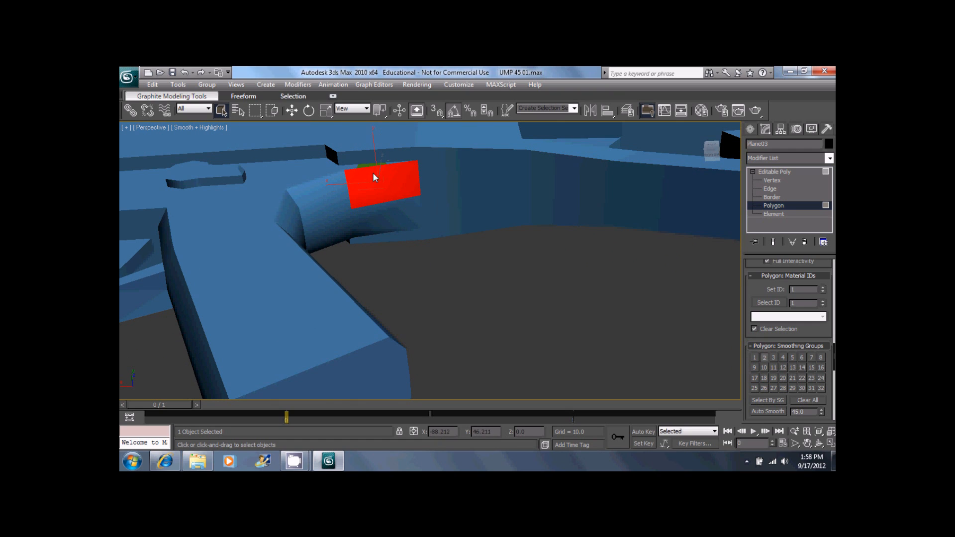
ctrl+click(383, 215)
click(771, 358)
click(568, 324)
alt+middle_drag(450, 237, 423, 256)
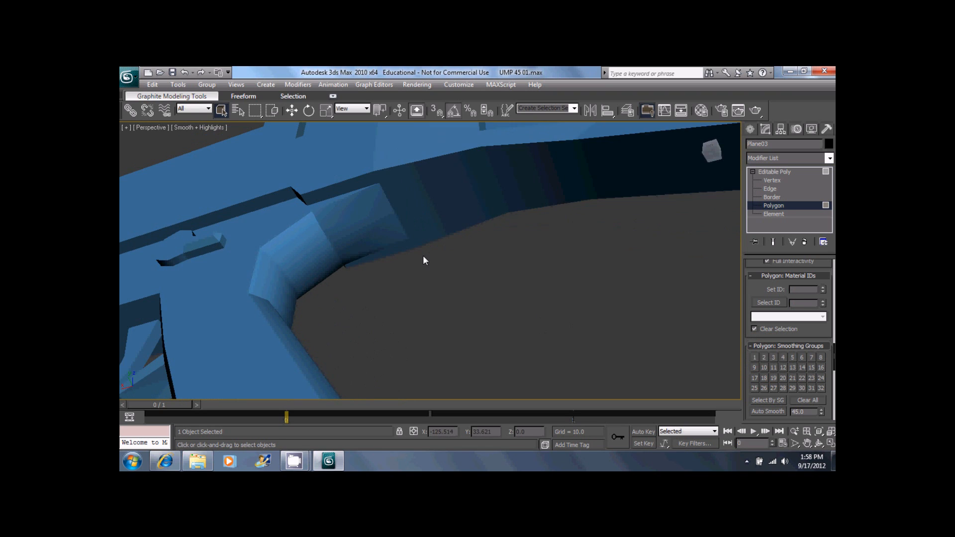
key(ctrl+z)
key(ctrl+z)
click(457, 287)
Select the facets along the curved inner edge of the stock's front opening
alt+middle_drag(466, 257, 479, 311)
scroll(479, 310, down, 4)
alt+middle_drag(473, 273, 556, 238)
alt+middle_drag(483, 251, 479, 178)
click(477, 175)
ctrl+click(478, 214)
ctrl+click(474, 256)
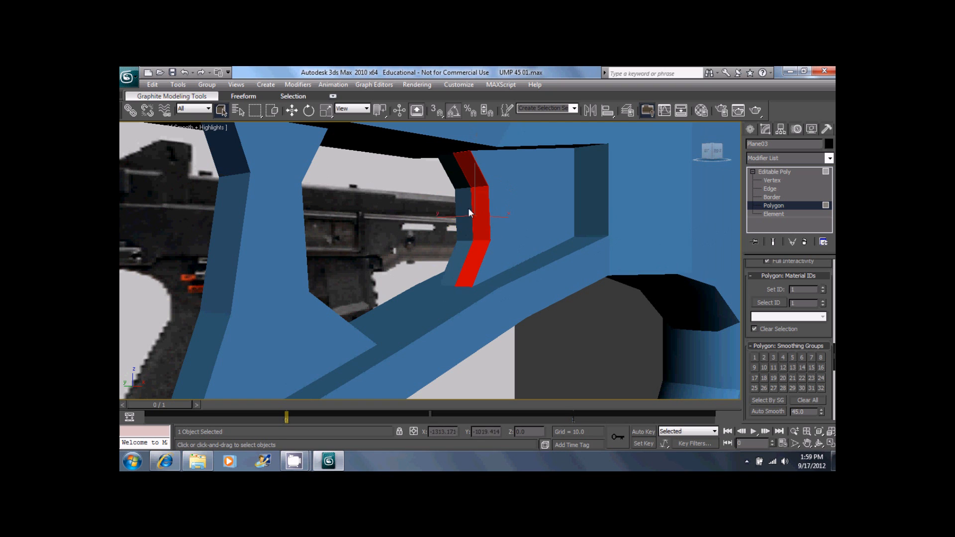
ctrl+click(466, 209)
ctrl+click(461, 178)
ctrl+click(457, 262)
Select the polygons along the top of the stock's upper beam and assign them a smoothing group
alt+middle_drag(522, 215, 427, 297)
alt+middle_drag(184, 227, 455, 223)
ctrl+click(319, 199)
ctrl+click(339, 209)
alt+middle_drag(362, 224, 437, 293)
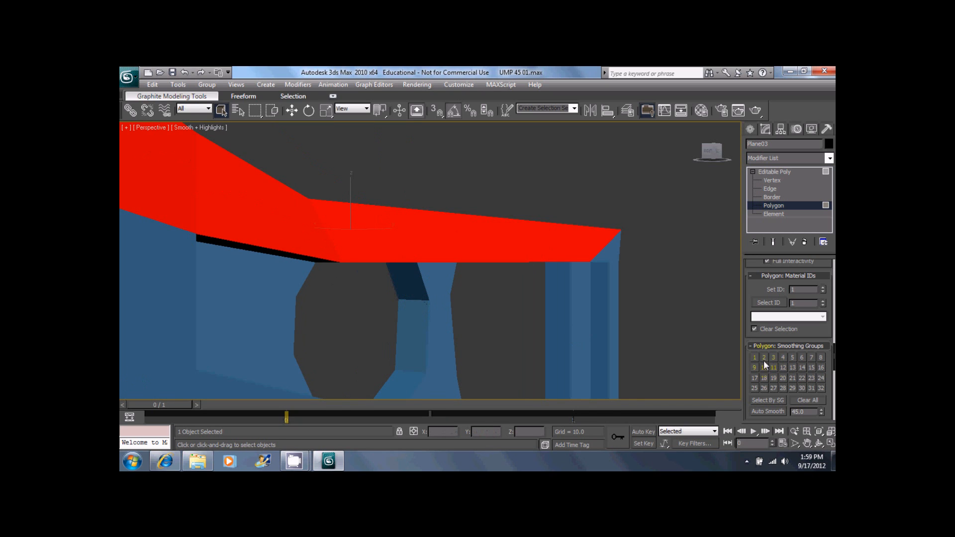
click(560, 190)
Select the facets around the stock's front opening, deselect the extra beam polygons, and assign smoothing group 1
alt+middle_drag(560, 190, 463, 257)
click(464, 257)
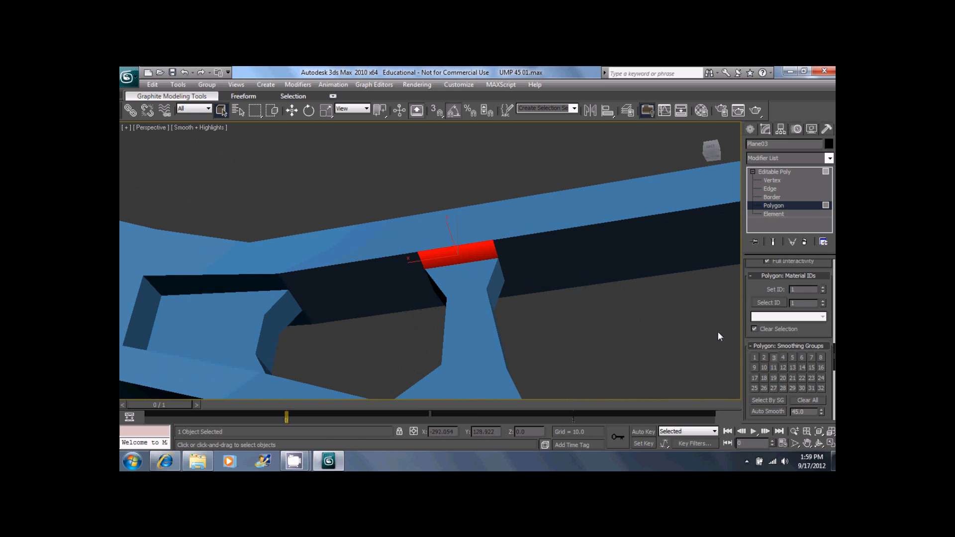
alt+middle_drag(559, 290, 583, 272)
click(409, 324)
ctrl+click(588, 192)
alt+middle_drag(510, 216, 646, 222)
alt+click(272, 231)
alt+click(277, 194)
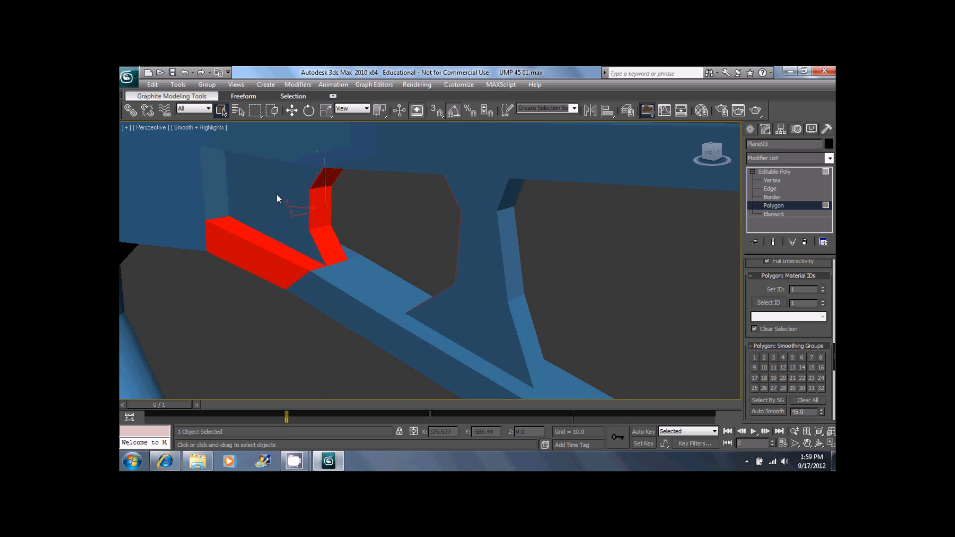
alt+click(264, 259)
alt+middle_drag(448, 305, 411, 291)
click(755, 354)
click(486, 222)
Smooth the facets along the rear side of the stock's strut and switch to vertex level
alt+middle_drag(485, 222, 407, 323)
click(398, 308)
ctrl+click(408, 250)
ctrl+click(400, 168)
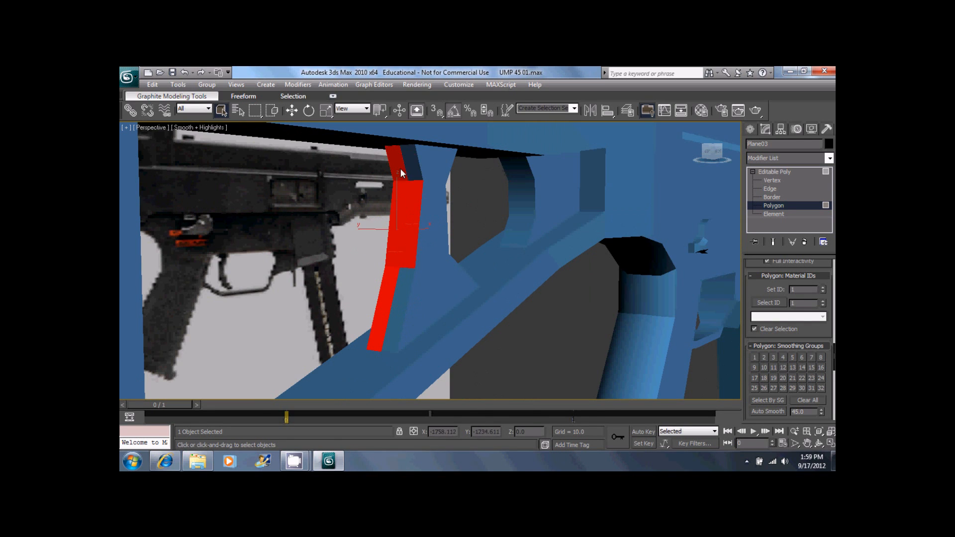
ctrl+click(398, 288)
click(774, 182)
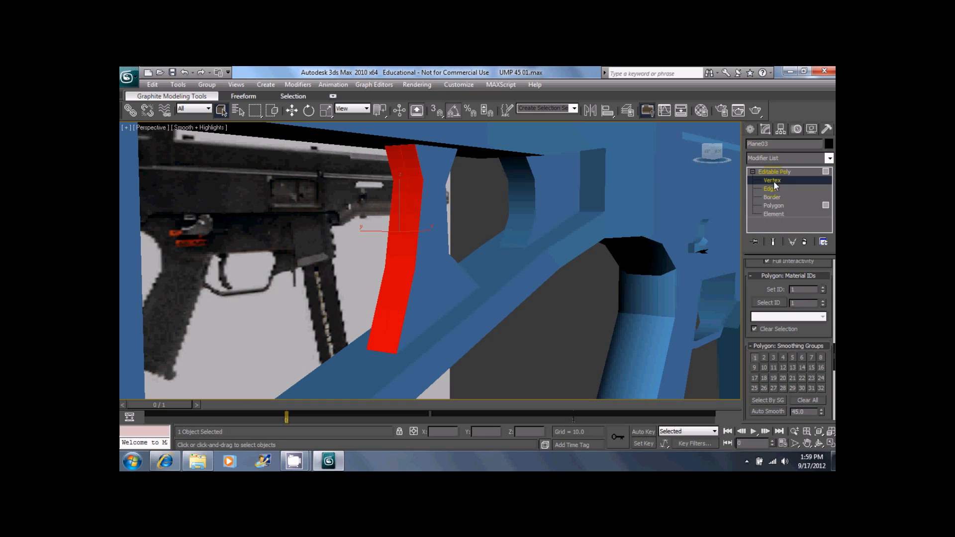
Turn on edged faces and target weld the middle vertices along the curved inner edge of the stock's front opening
drag(816, 369, 804, 240)
click(810, 308)
scroll(472, 265, up, 8)
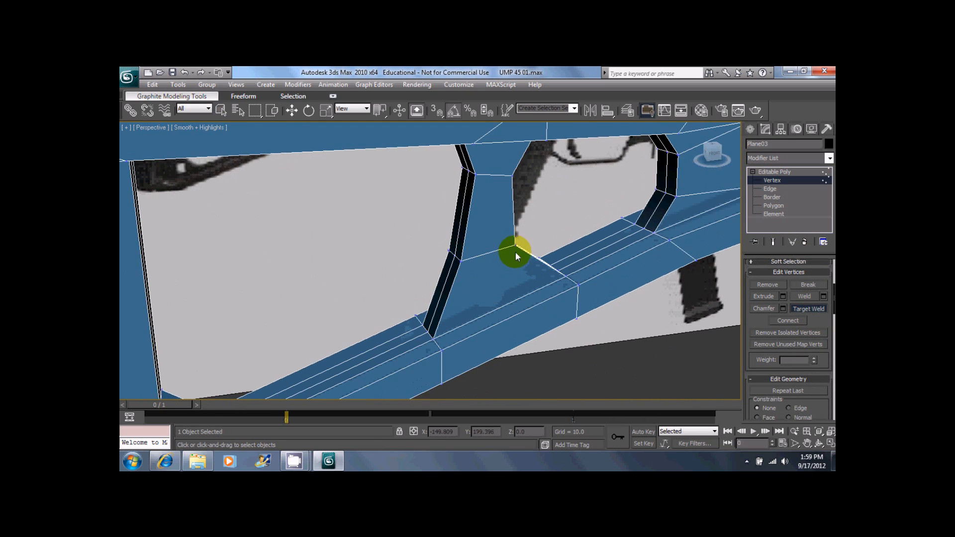
scroll(516, 251, down, 5)
key(F4)
click(554, 204)
click(555, 170)
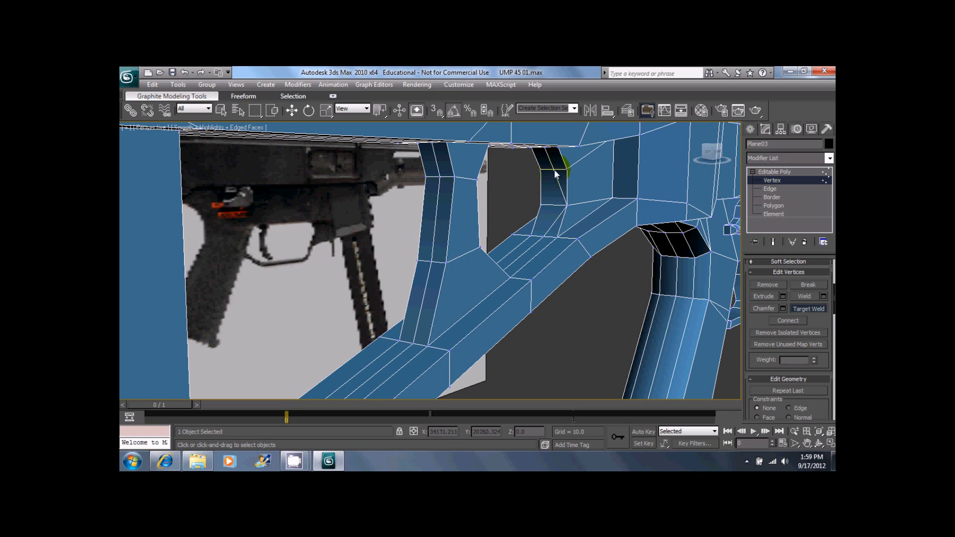
click(565, 170)
alt+middle_drag(563, 172, 555, 166)
click(547, 233)
click(559, 228)
Target weld the middle vertices along the strut's front side and at the lower end of the front opening's curved edge
alt+middle_drag(559, 228, 481, 223)
click(472, 211)
click(457, 250)
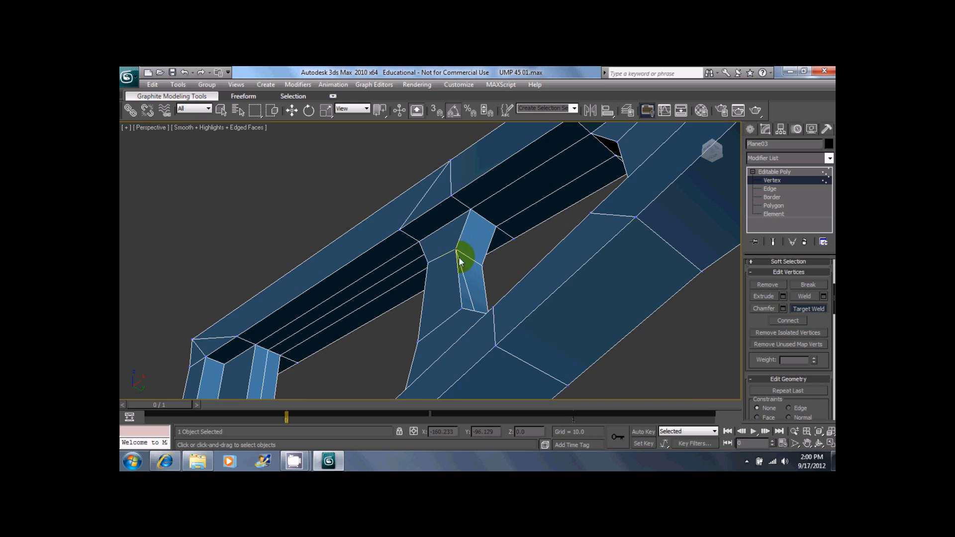
alt+middle_drag(460, 250, 483, 330)
click(471, 319)
click(458, 324)
click(502, 382)
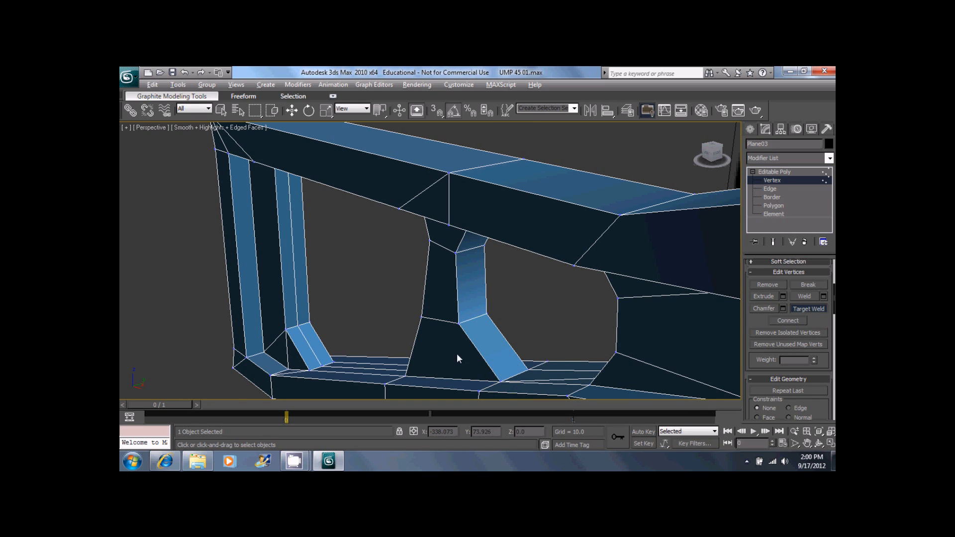
alt+middle_drag(456, 353, 529, 314)
click(529, 284)
click(543, 286)
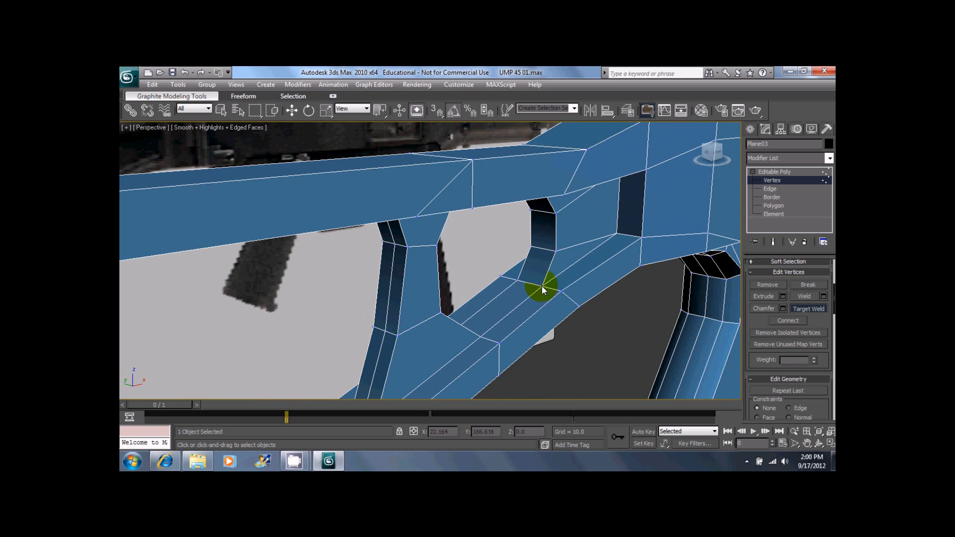
Target weld the middle vertices along the rear side of the stock's strut onto its outer edge
middle_drag(433, 312, 585, 210)
click(513, 314)
click(528, 321)
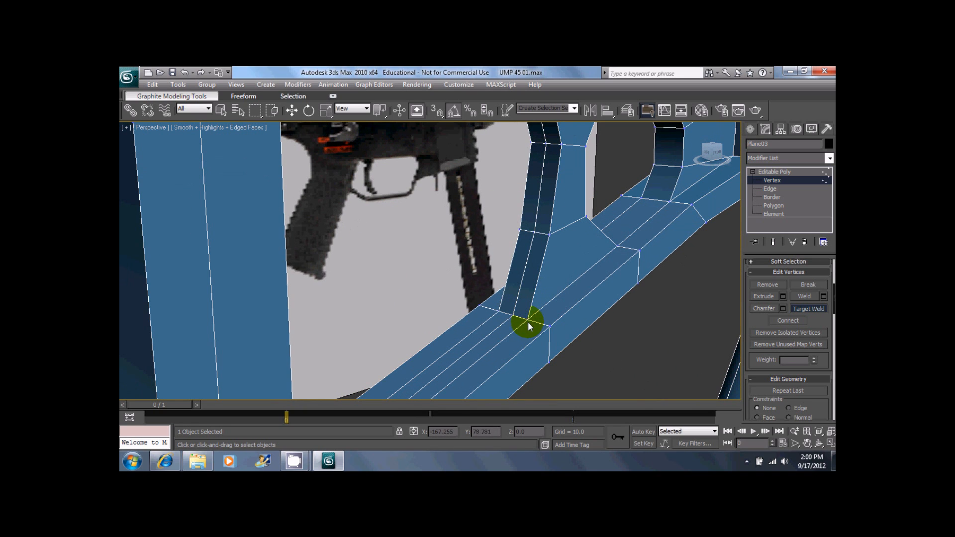
click(520, 230)
click(548, 234)
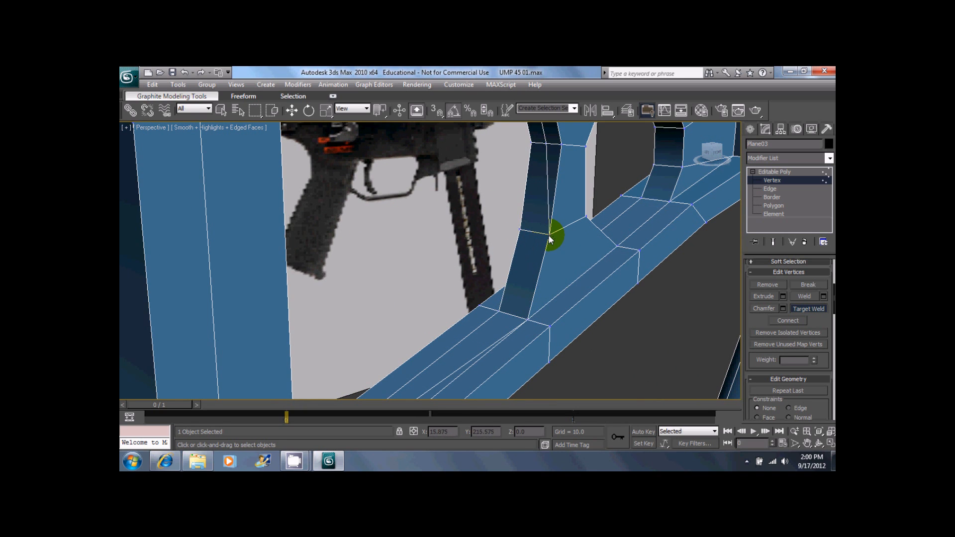
click(545, 144)
click(562, 145)
Target weld the leftover middle vertices at the ends and corners of the stock's large rear opening
alt+middle_drag(554, 151, 368, 221)
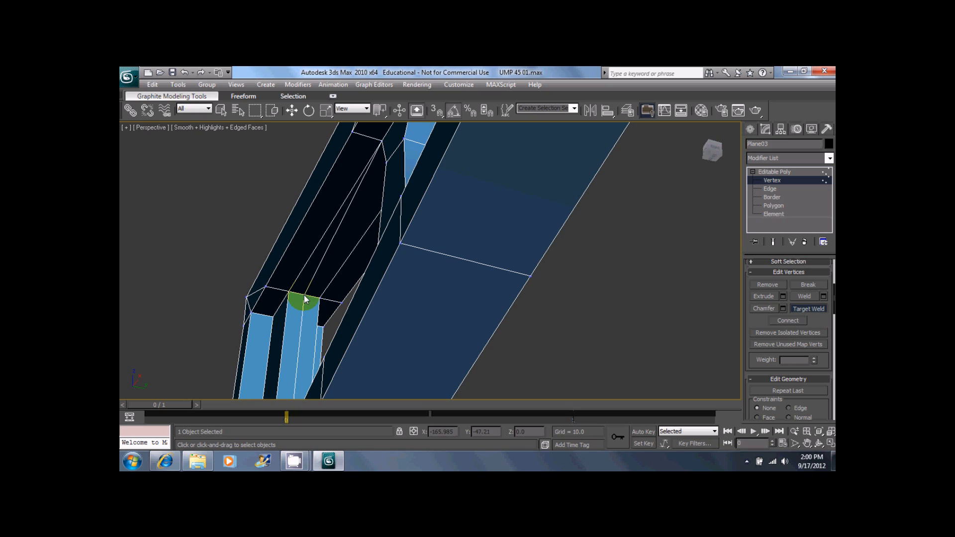
alt+middle_drag(292, 298, 307, 345)
click(289, 349)
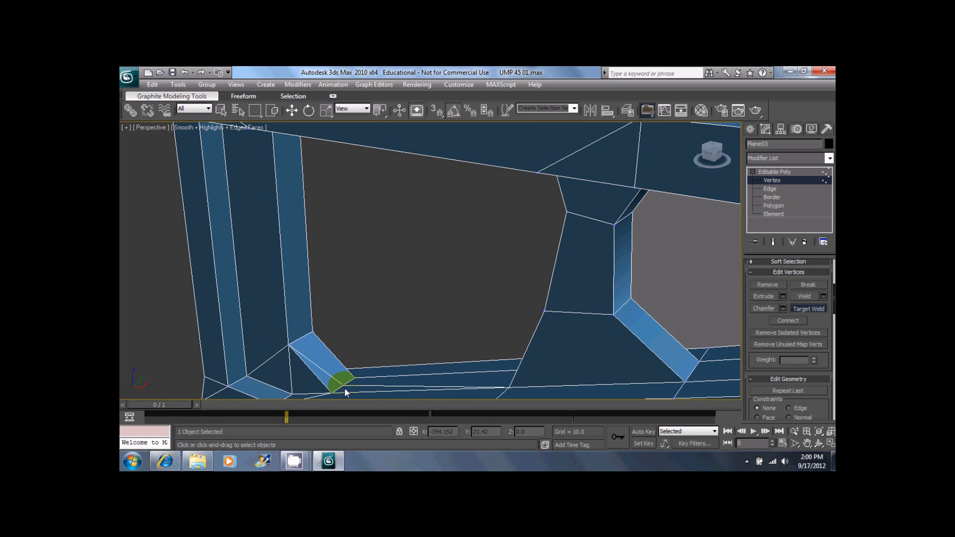
alt+middle_drag(331, 393, 393, 244)
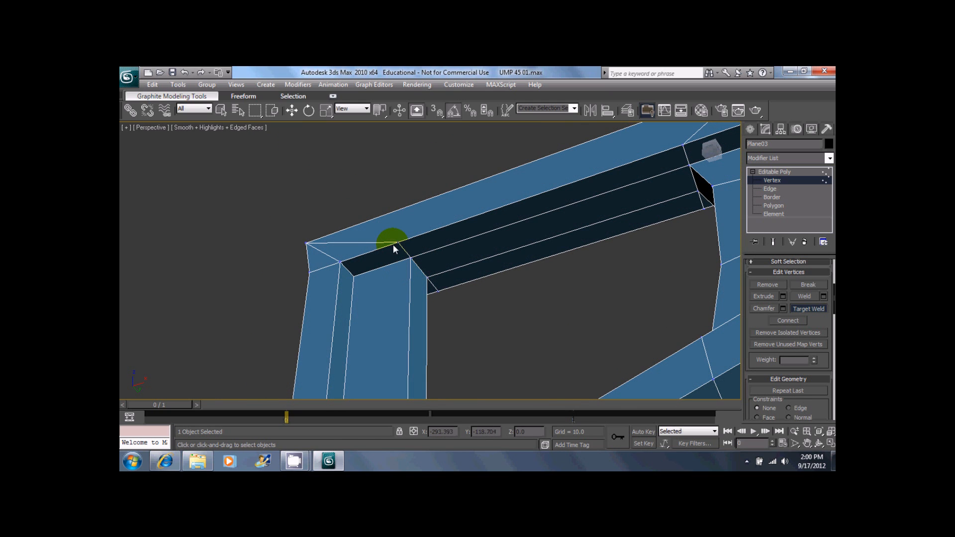
alt+middle_drag(339, 261, 523, 284)
click(539, 189)
click(584, 227)
alt+middle_drag(584, 227, 422, 288)
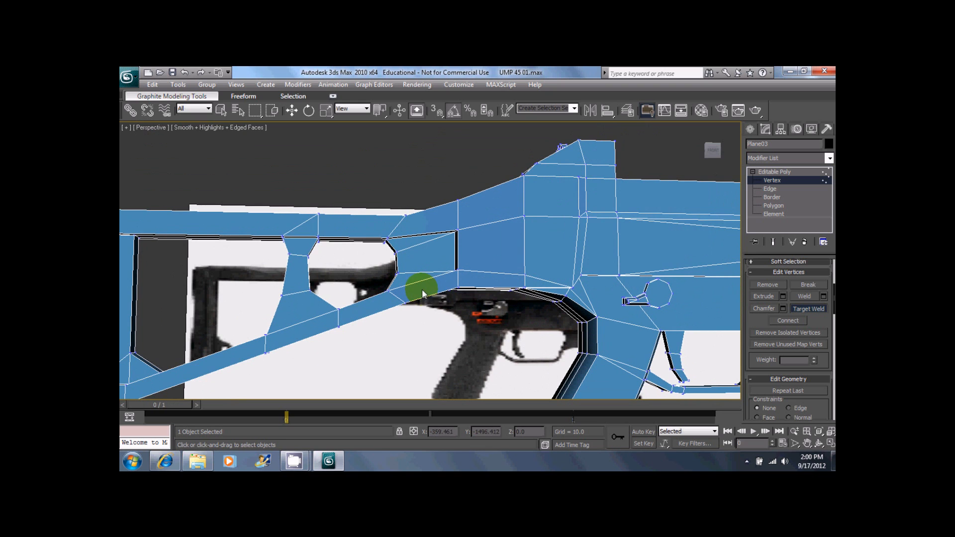
Try to target weld the lower side vertices at the receiver's rear onto the vertices above them on both sides
alt+middle_drag(509, 256, 290, 247)
right_click(462, 281)
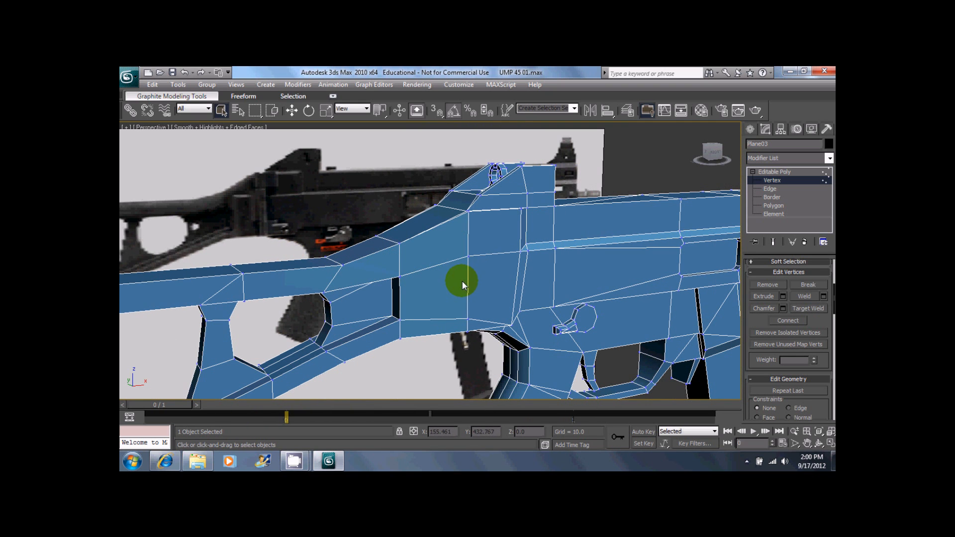
click(469, 255)
scroll(482, 260, up, 10)
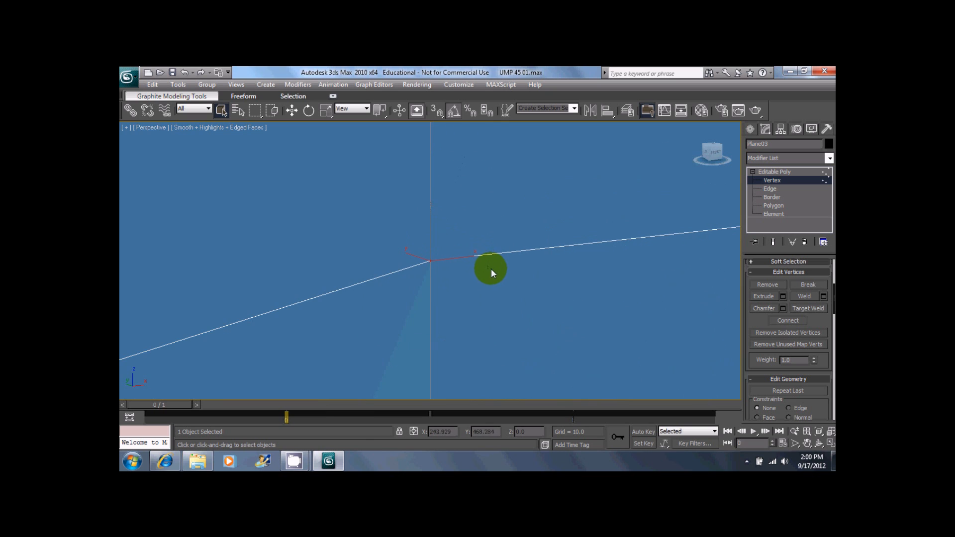
scroll(421, 265, down, 3)
middle_drag(448, 262, 518, 254)
click(814, 309)
middle_drag(455, 282, 583, 246)
scroll(461, 243, down, 4)
alt+middle_drag(439, 223, 465, 221)
click(341, 343)
click(339, 235)
alt+middle_drag(338, 236, 462, 324)
click(482, 331)
click(482, 231)
alt+middle_drag(482, 230, 447, 295)
Select two vertices along the receiver's lower rear edge, and undo these selections and the preceding vertex weld
key(alt+x)
right_click(432, 310)
click(299, 314)
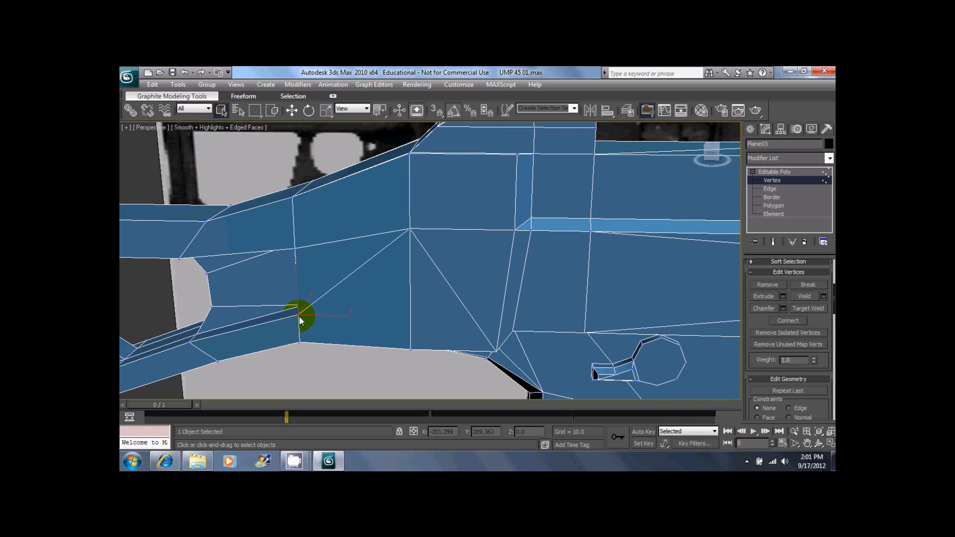
ctrl+click(406, 350)
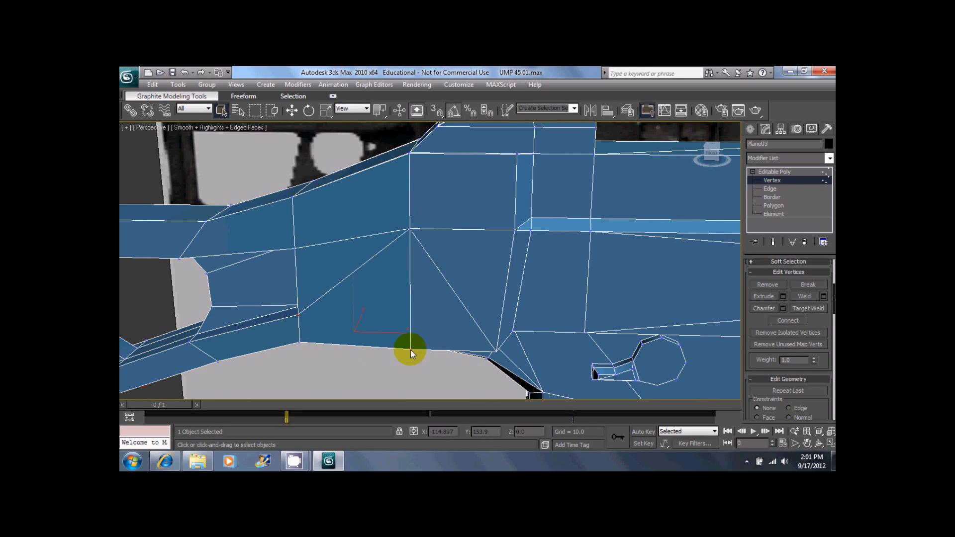
alt+middle_drag(284, 345, 262, 320)
key(ctrl+z)
key(ctrl+z)
key(ctrl+z)
Target weld the side vertices of the extra edge loop ahead of the ejection port onto the loop behind it
alt+middle_drag(305, 326, 499, 347)
alt+middle_drag(538, 294, 349, 237)
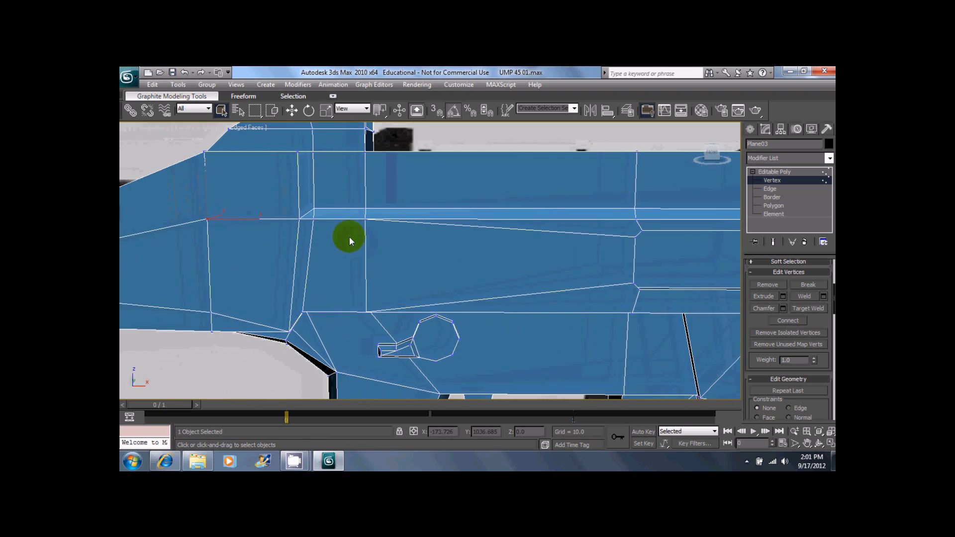
click(804, 309)
alt+middle_drag(439, 260, 495, 277)
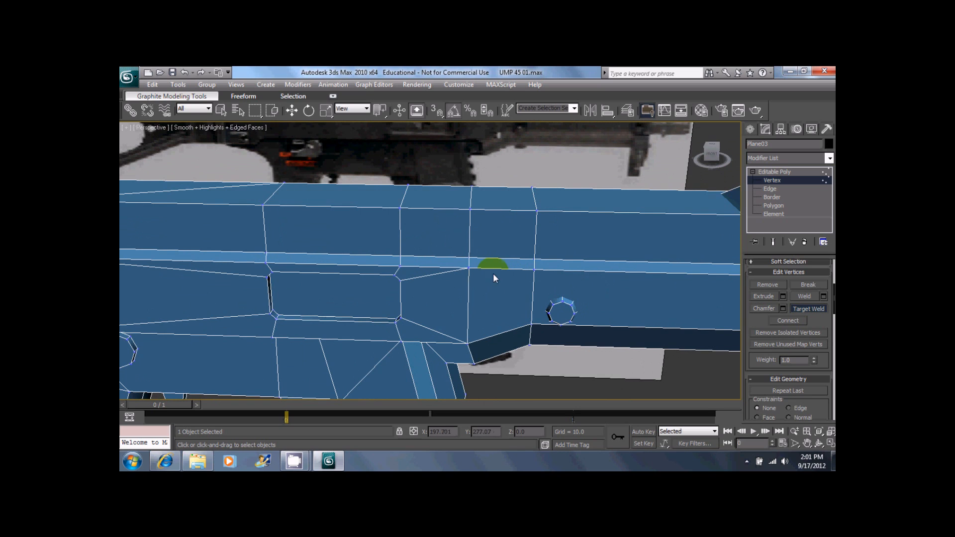
drag(467, 270, 399, 269)
drag(468, 262, 398, 261)
alt+middle_drag(448, 245, 490, 216)
drag(428, 207, 413, 210)
alt+middle_drag(413, 210, 338, 204)
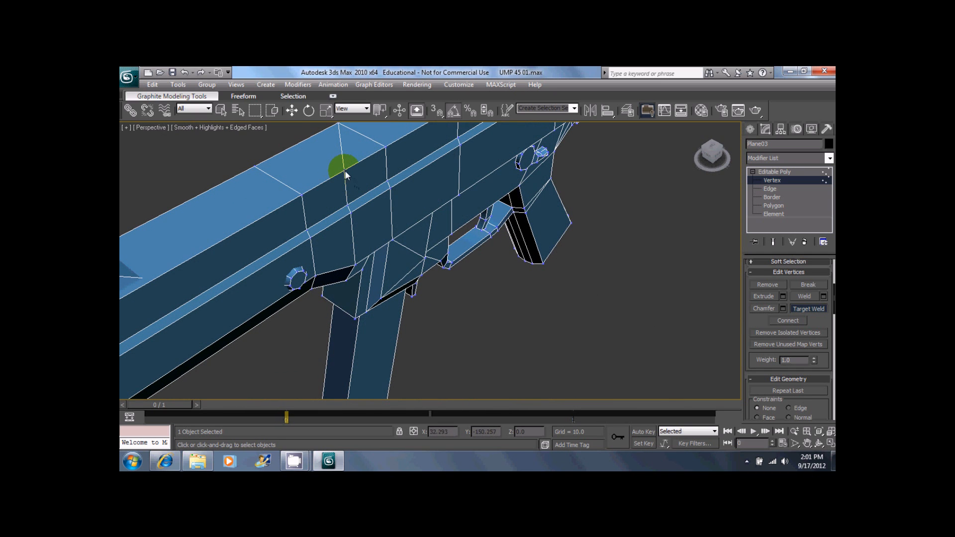
Target weld the matching extra-loop vertices on the opposite side of the receiver onto the neighbouring loop
right_click(364, 187)
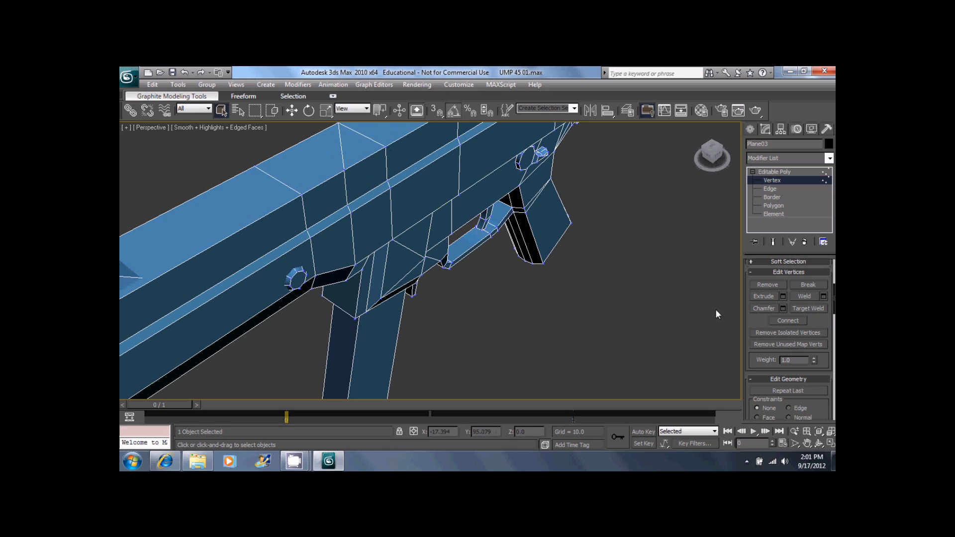
click(800, 309)
drag(345, 169, 384, 149)
drag(350, 210, 385, 178)
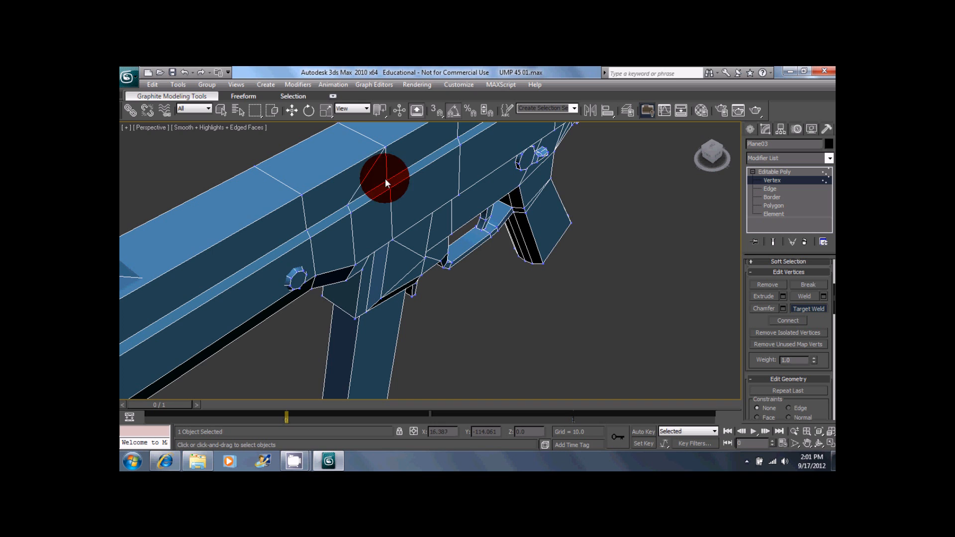
click(352, 213)
click(390, 188)
Try to target weld further receiver loop vertices onto the loop at the ejection port's front end, including the opposite side
alt+middle_drag(390, 188, 494, 295)
click(384, 286)
click(567, 332)
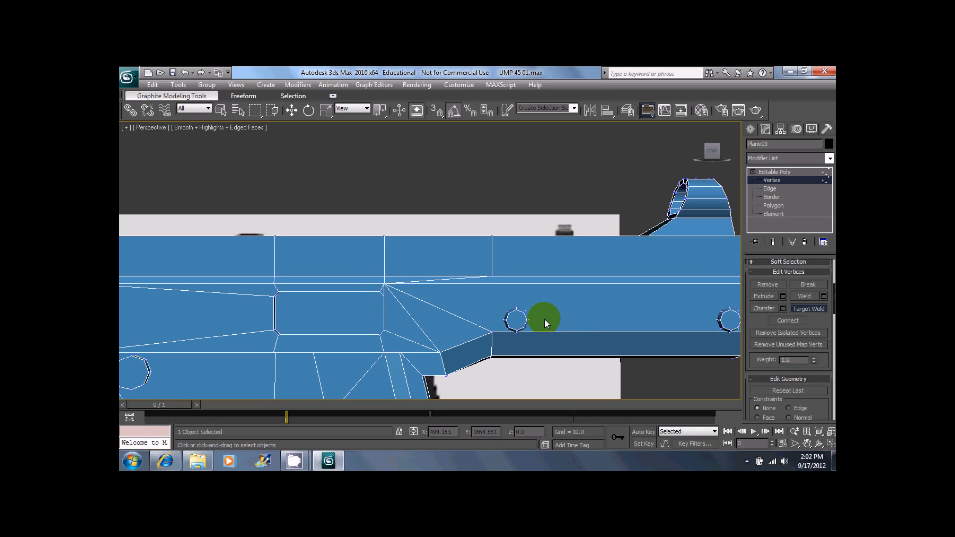
alt+middle_drag(527, 305, 487, 254)
click(480, 247)
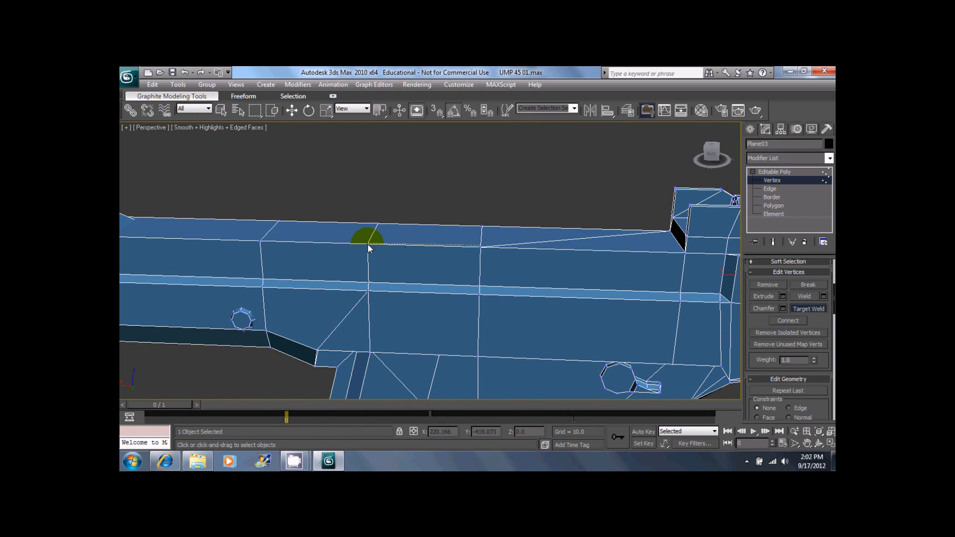
click(368, 244)
drag(479, 287, 368, 281)
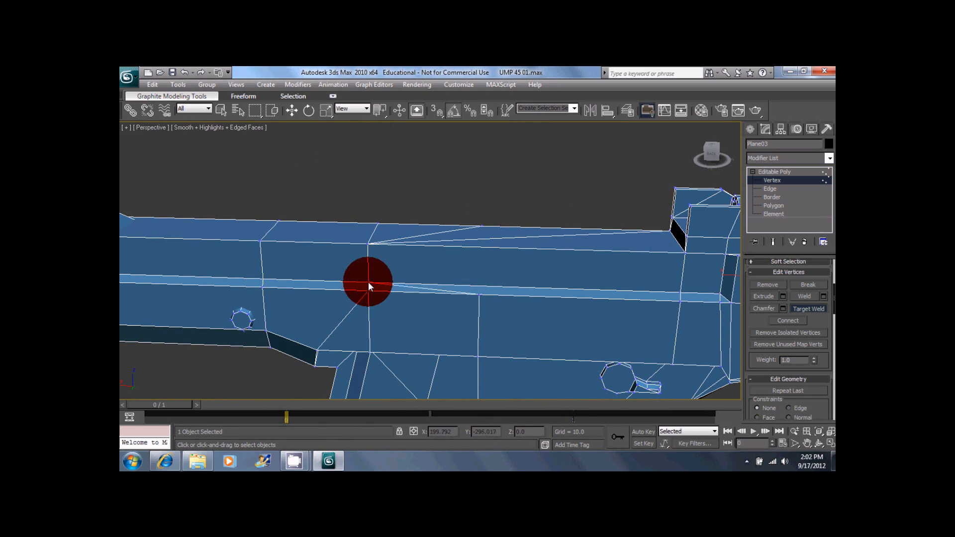
mouse_move(478, 297)
mouse_down()
mouse_move(354, 290)
mouse_move(368, 294)
mouse_up()
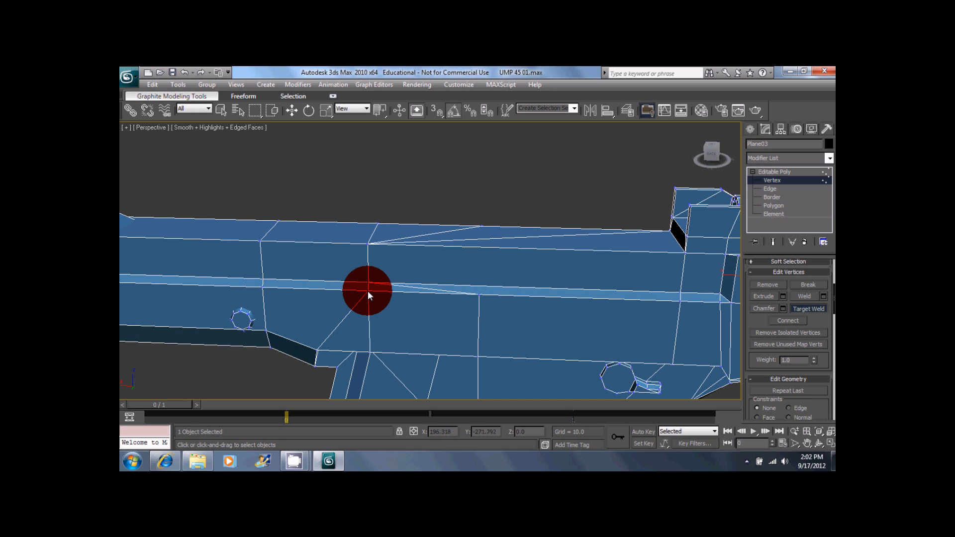
alt+middle_drag(336, 280, 525, 268)
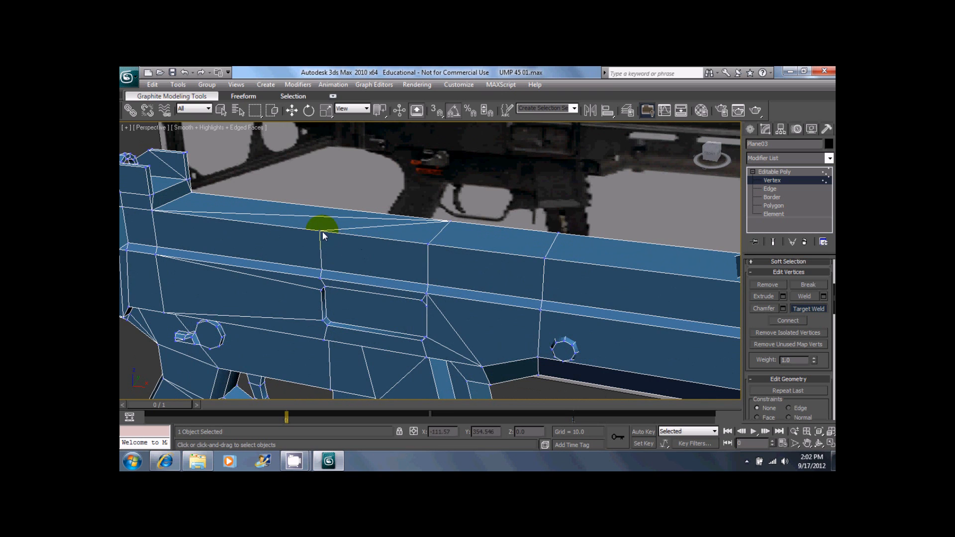
Try to target weld the ledge vertices above the ejection port onto the loop ahead of them, and undo the welds
alt+middle_drag(435, 276, 471, 256)
click(329, 271)
click(446, 270)
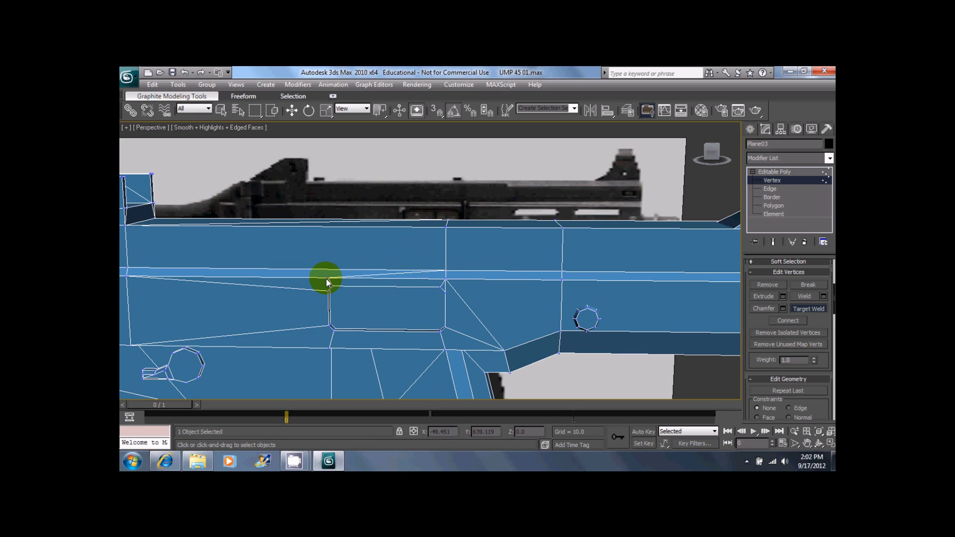
click(327, 279)
click(446, 279)
key(ctrl+z)
key(ctrl+z)
Leave vertex editing, deselect the gun model and save the scene
alt+middle_drag(492, 284, 387, 294)
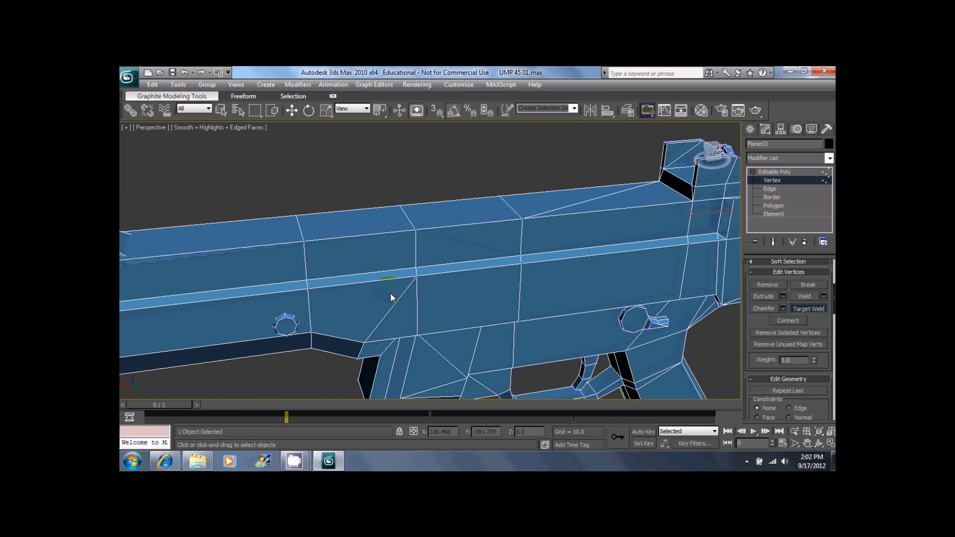
scroll(387, 292, down, 5)
alt+middle_drag(461, 211, 390, 267)
alt+middle_drag(269, 298, 377, 263)
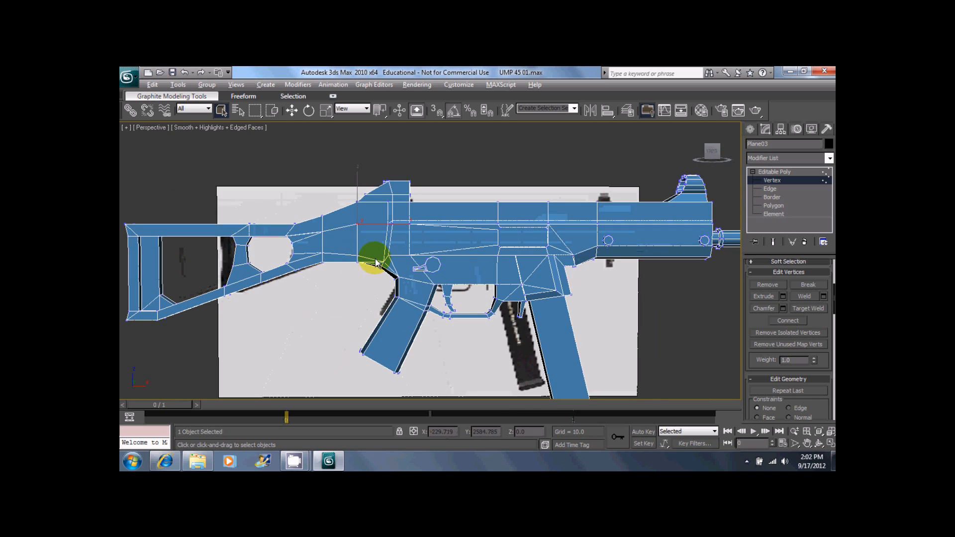
click(771, 171)
click(321, 185)
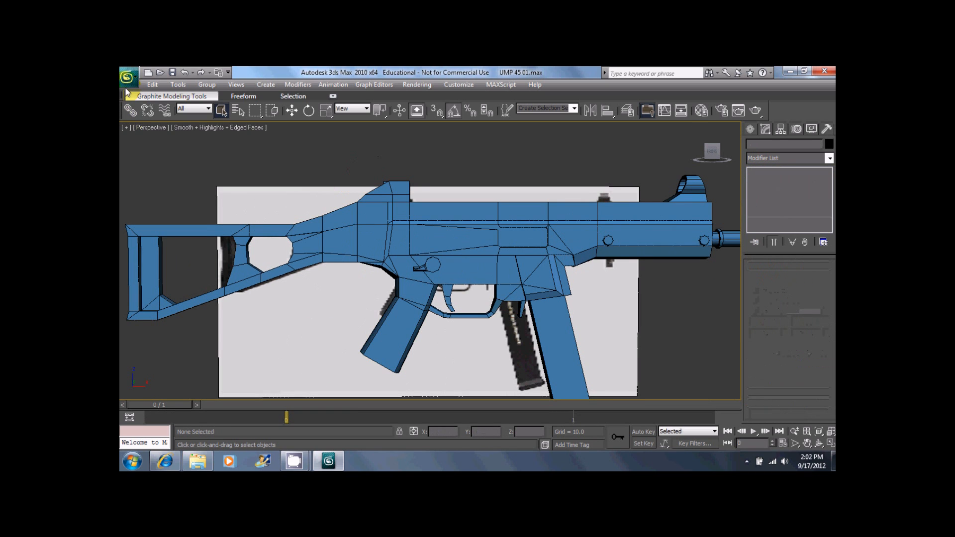
click(126, 77)
click(148, 168)
Unfreeze and delete the gun reference image plane, and save the scene
alt+middle_drag(270, 199, 336, 207)
key(w)
right_click(341, 219)
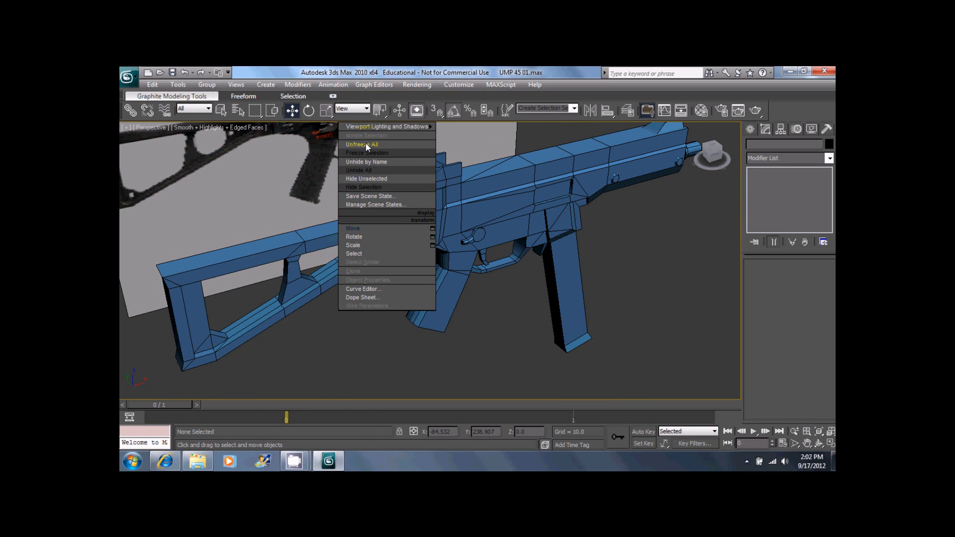
click(360, 144)
click(324, 169)
middle_drag(324, 169, 242, 161)
key(Delete)
click(128, 80)
click(151, 167)
Select the gun model and check its triangle count with the Polygon Count utility
middle_drag(592, 249, 498, 189)
click(497, 190)
click(828, 124)
click(754, 172)
double_click(440, 311)
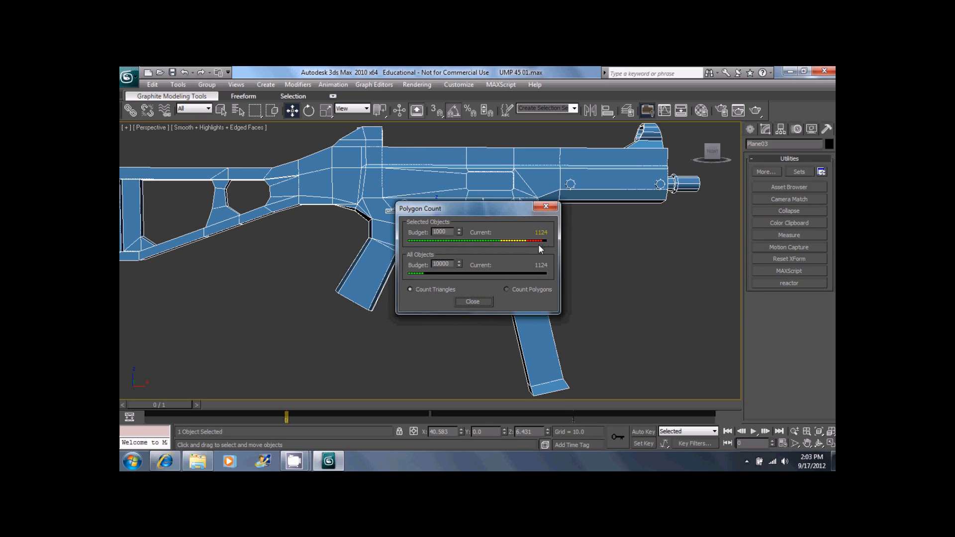
click(472, 302)
alt+middle_drag(491, 223, 566, 258)
right_click(566, 259)
alt+middle_drag(600, 210, 396, 263)
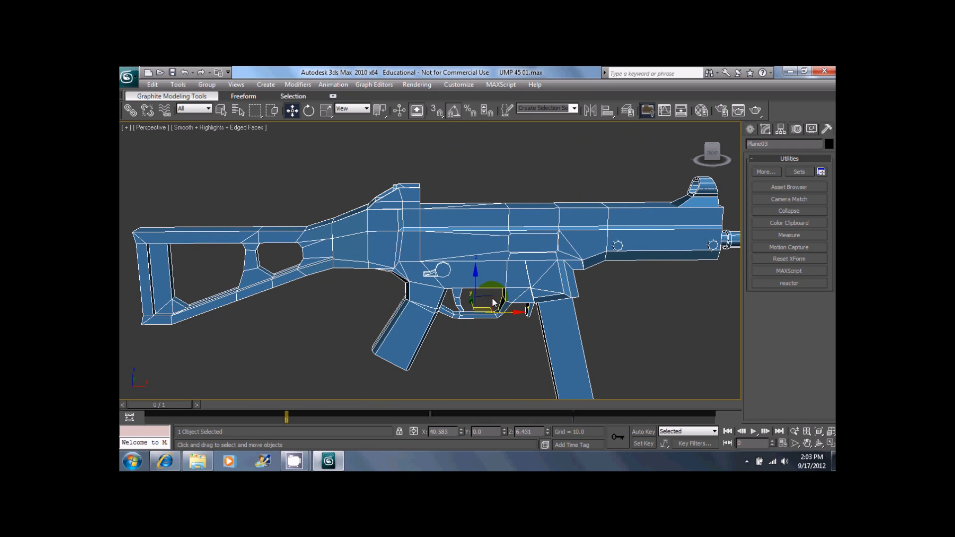